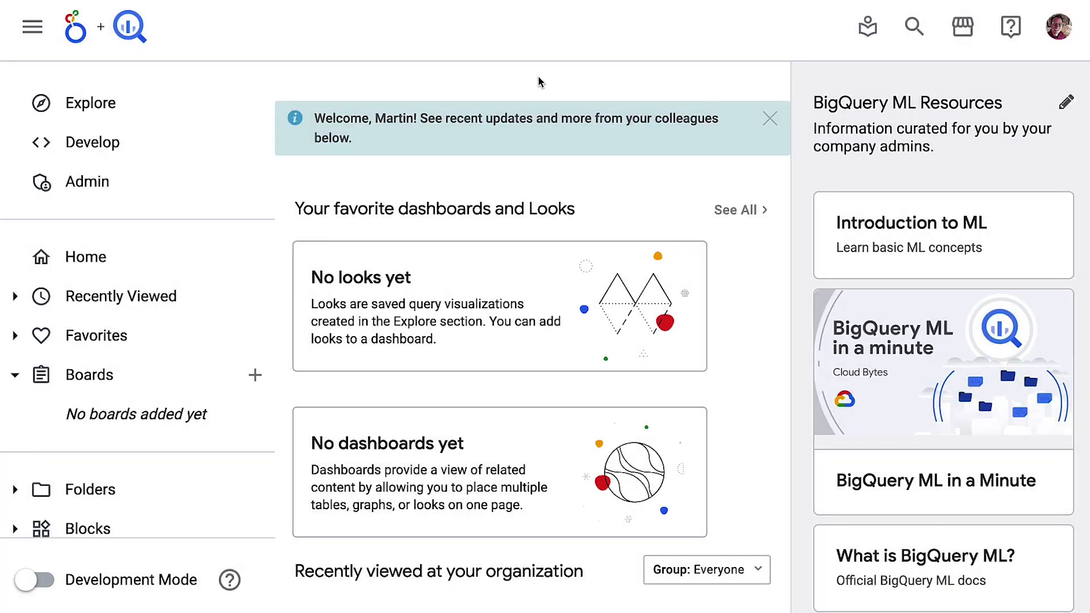
Open the Machine Learning Accelerator from Applications and start creating a new model.
{"action": "scroll", "coordinate": [141, 295], "scroll_direction": "down", "scroll_amount": 2}
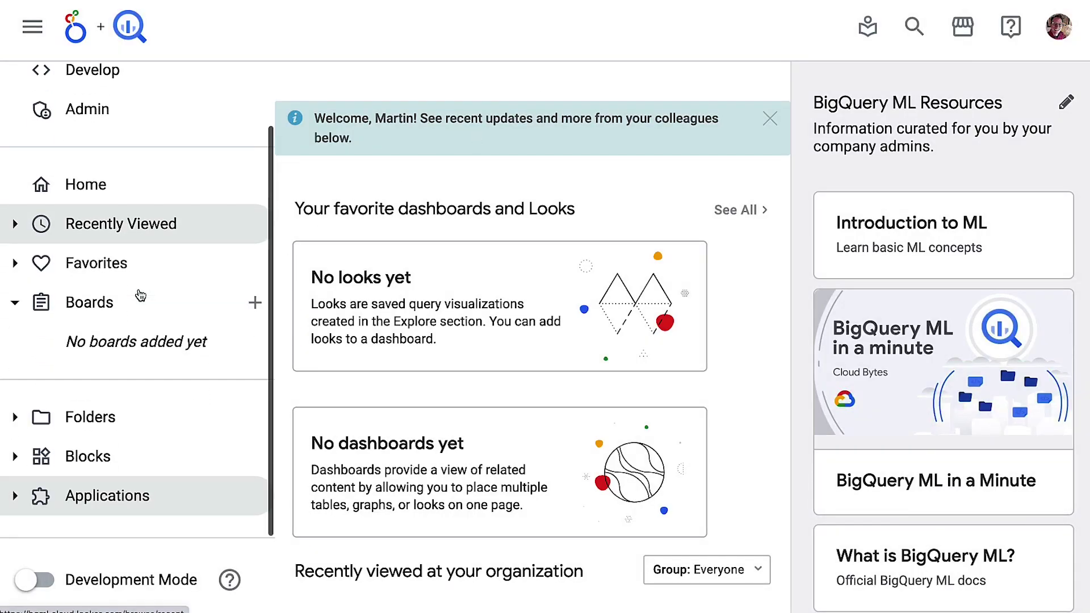
{"action": "left_click", "coordinate": [17, 495]}
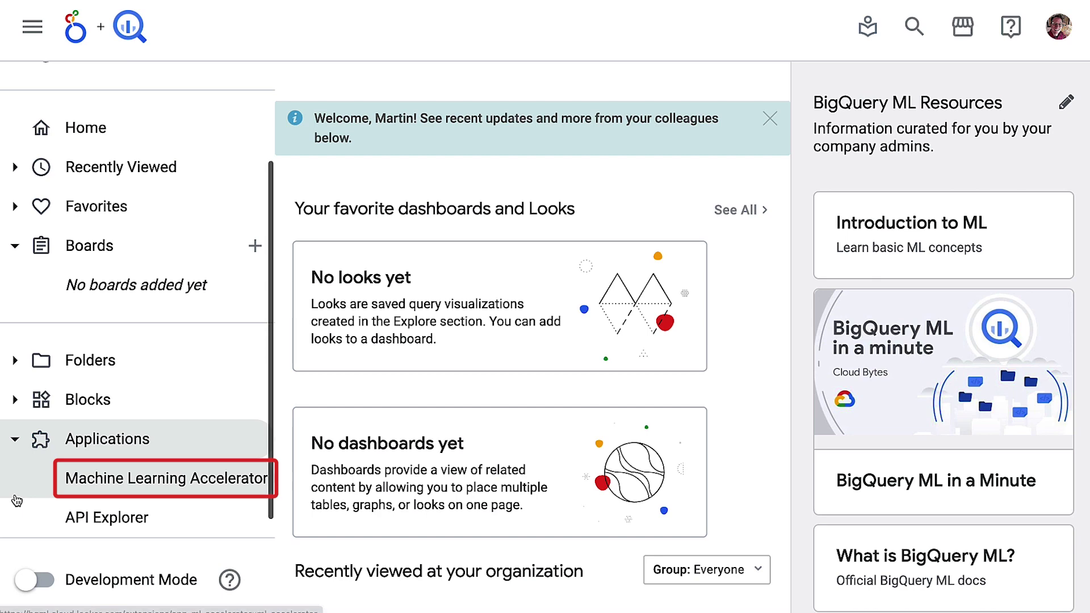
{"action": "left_click", "coordinate": [126, 479]}
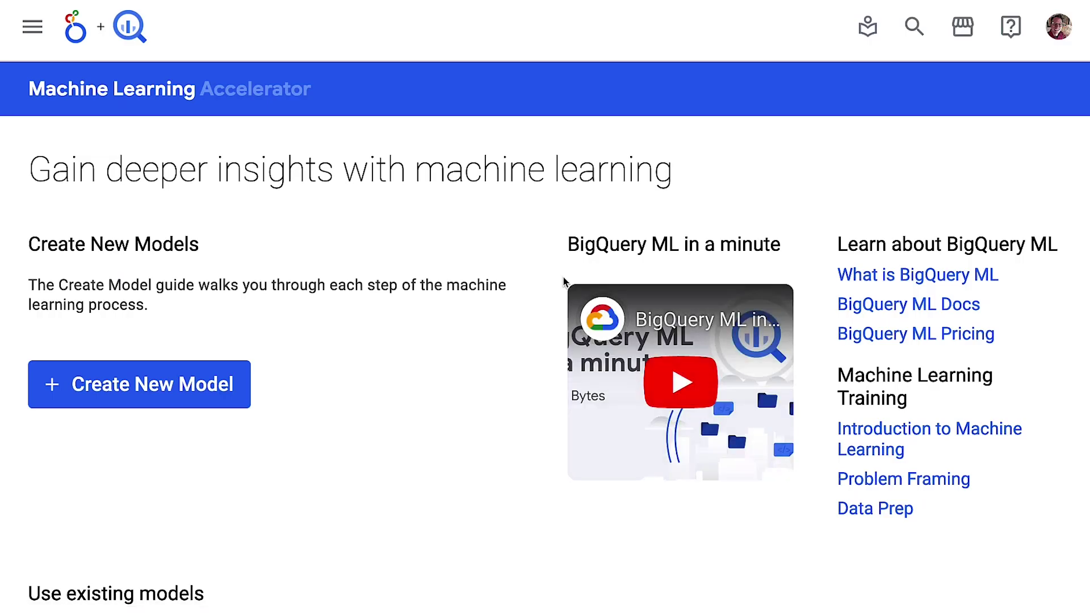
{"action": "scroll", "coordinate": [521, 336], "scroll_direction": "down", "scroll_amount": 8}
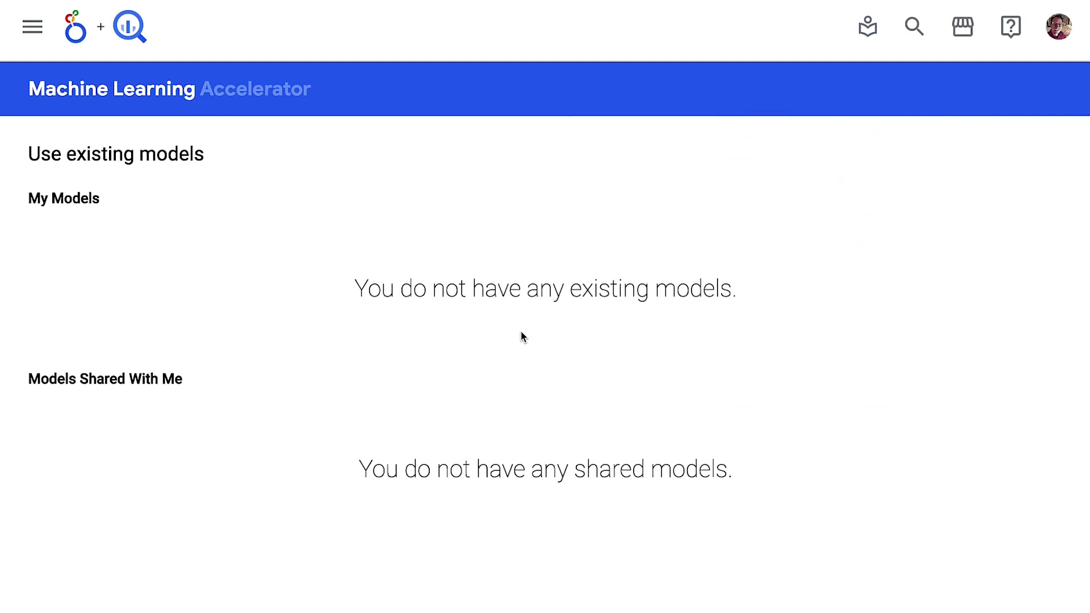
{"action": "scroll", "coordinate": [523, 337], "scroll_direction": "up", "scroll_amount": 8}
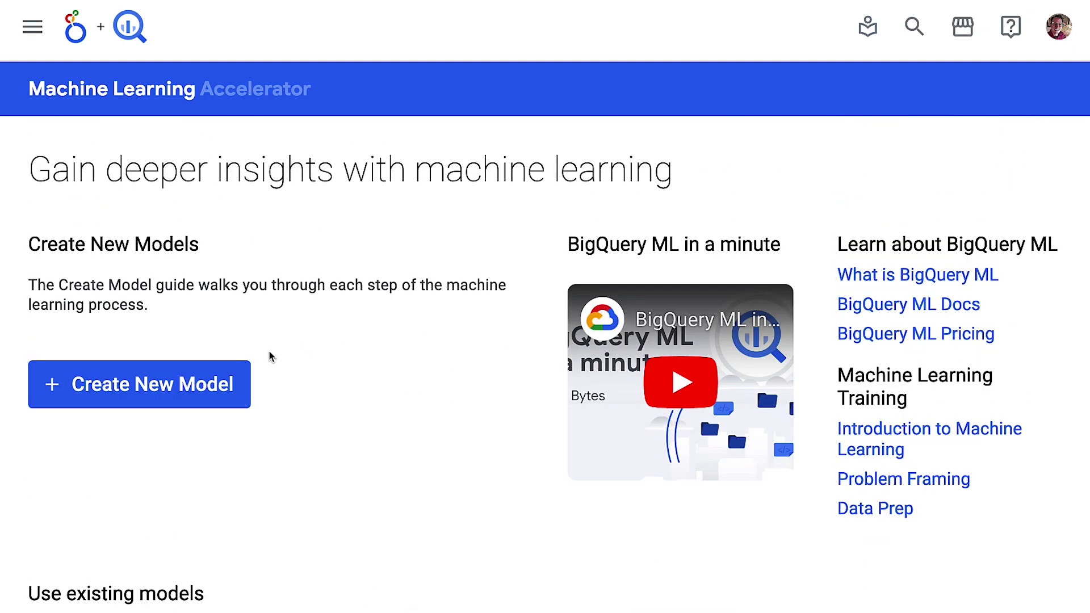
{"action": "left_click", "coordinate": [187, 384]}
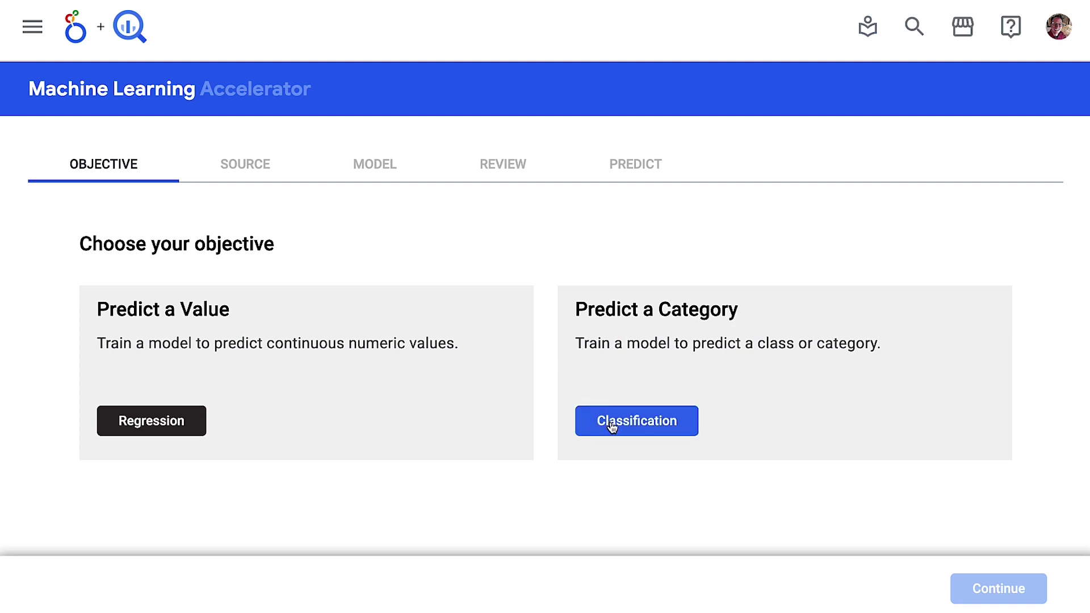
Choose Classification (Predict a Category) as the model objective.
{"action": "left_click", "coordinate": [612, 428]}
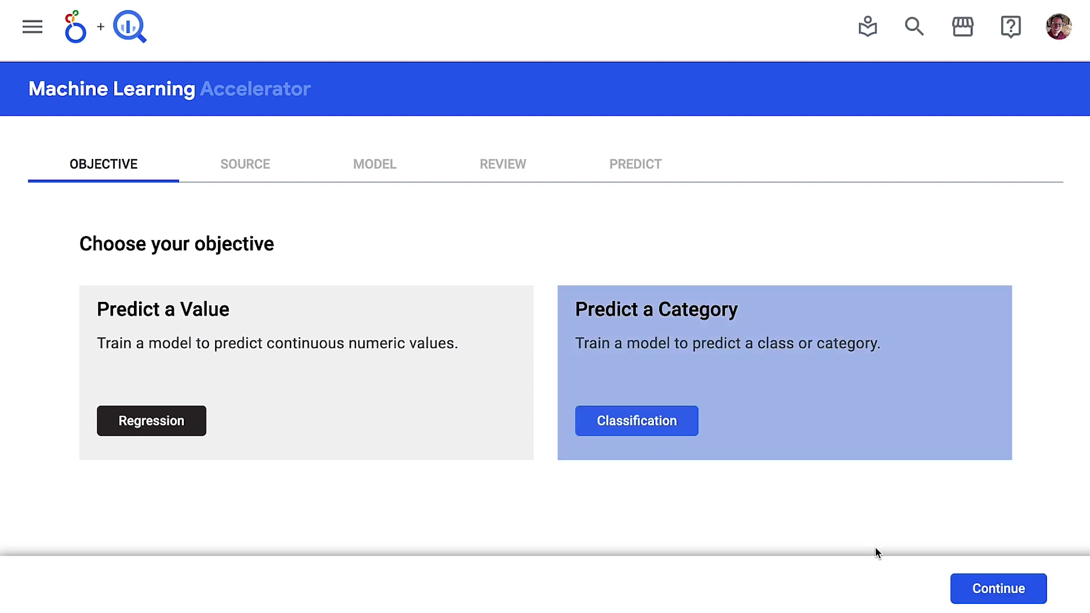
Select the Airline Customer Satisfaction dataset and add the Overall Satisfaction field.
{"action": "left_click", "coordinate": [984, 599]}
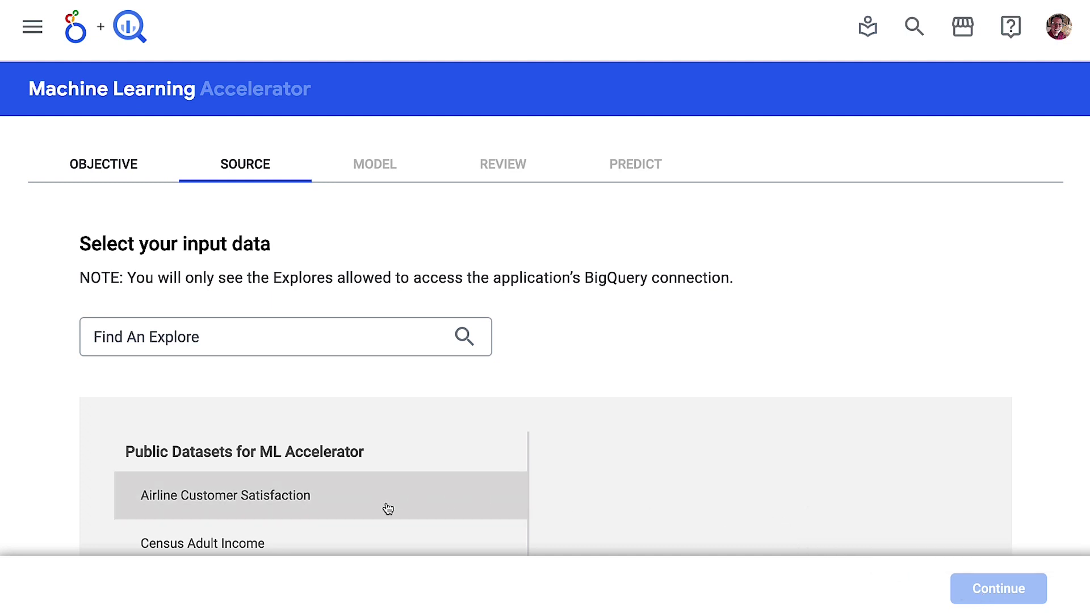
{"action": "left_click", "coordinate": [358, 507]}
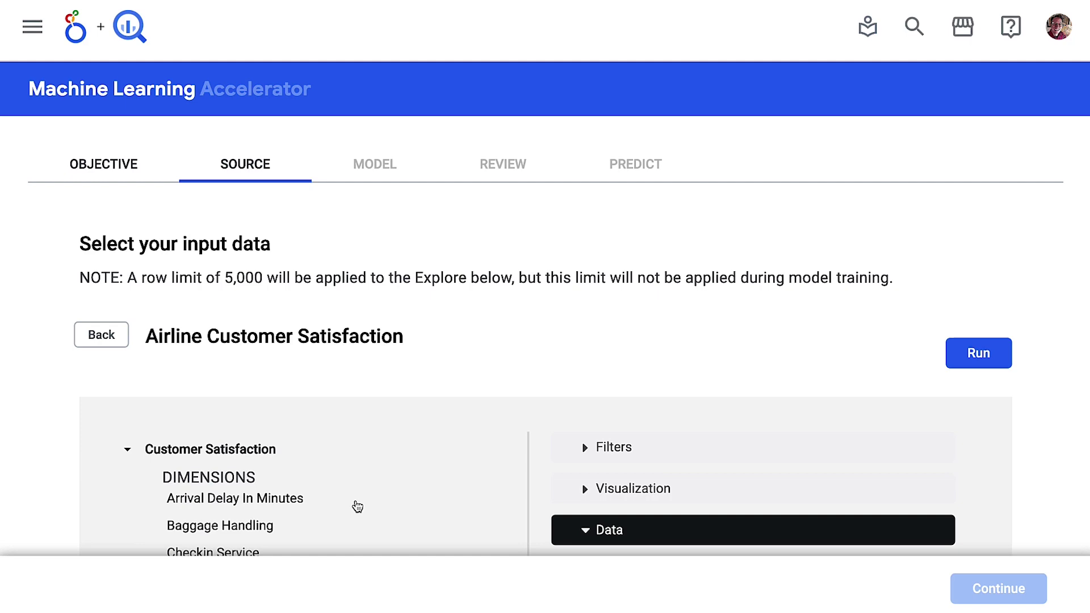
{"action": "scroll", "coordinate": [453, 361], "scroll_direction": "down", "scroll_amount": 6}
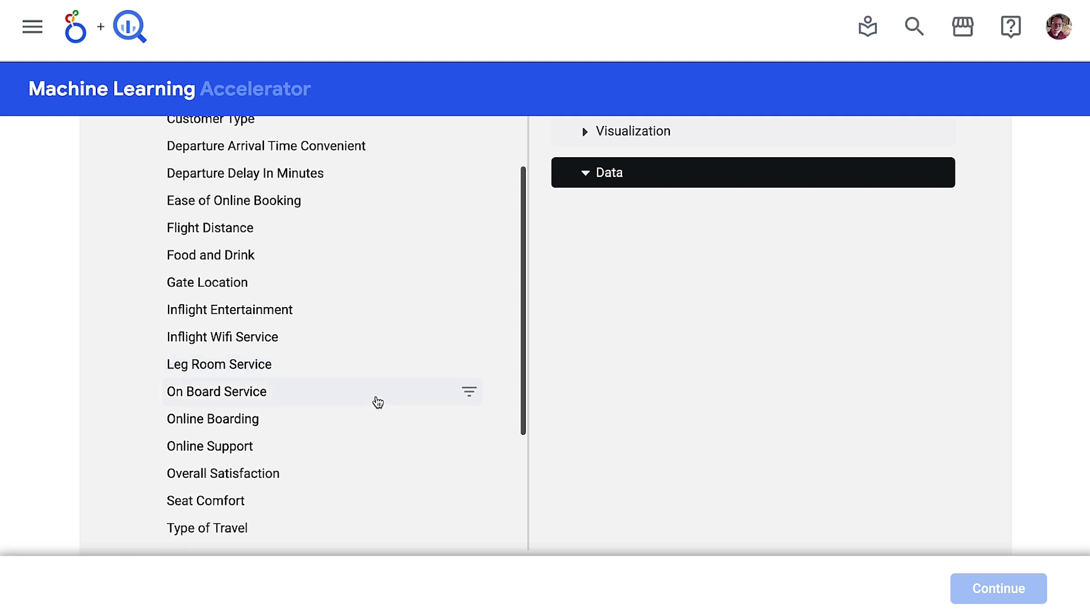
{"action": "left_click", "coordinate": [248, 476]}
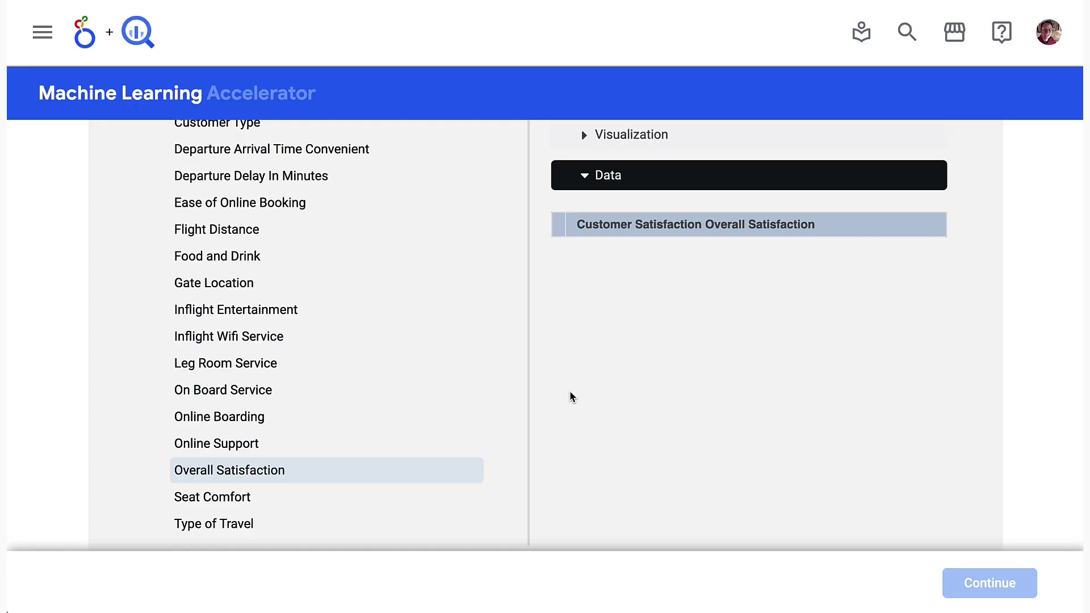
Filter Overall Satisfaction to 'is not null' and add the Unique ID field.
{"action": "left_click", "coordinate": [469, 475]}
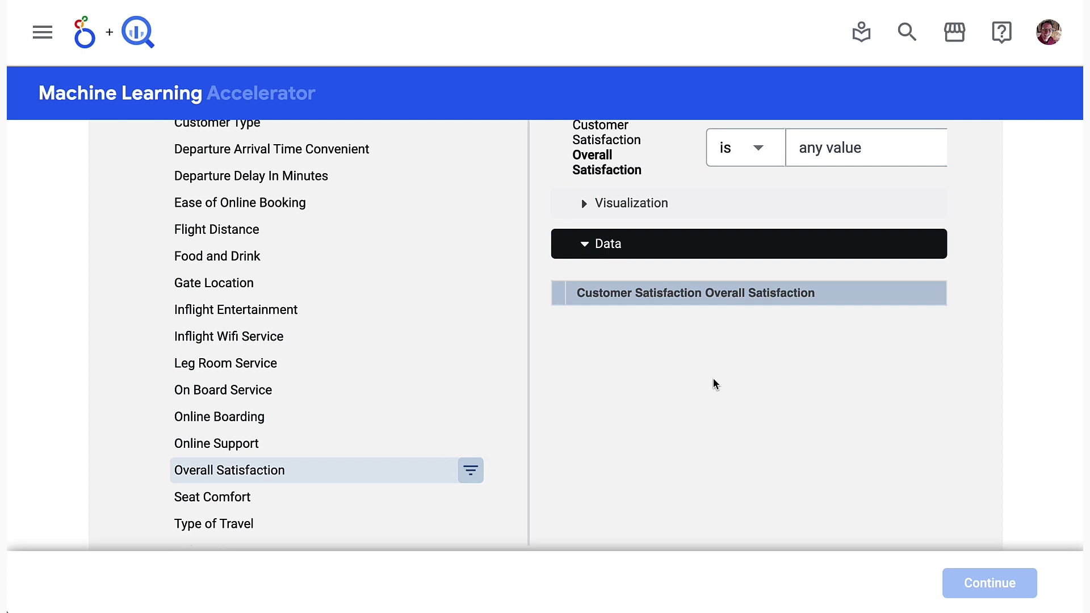
{"action": "scroll", "coordinate": [714, 385], "scroll_direction": "up", "scroll_amount": 2}
{"action": "left_click", "coordinate": [755, 272]}
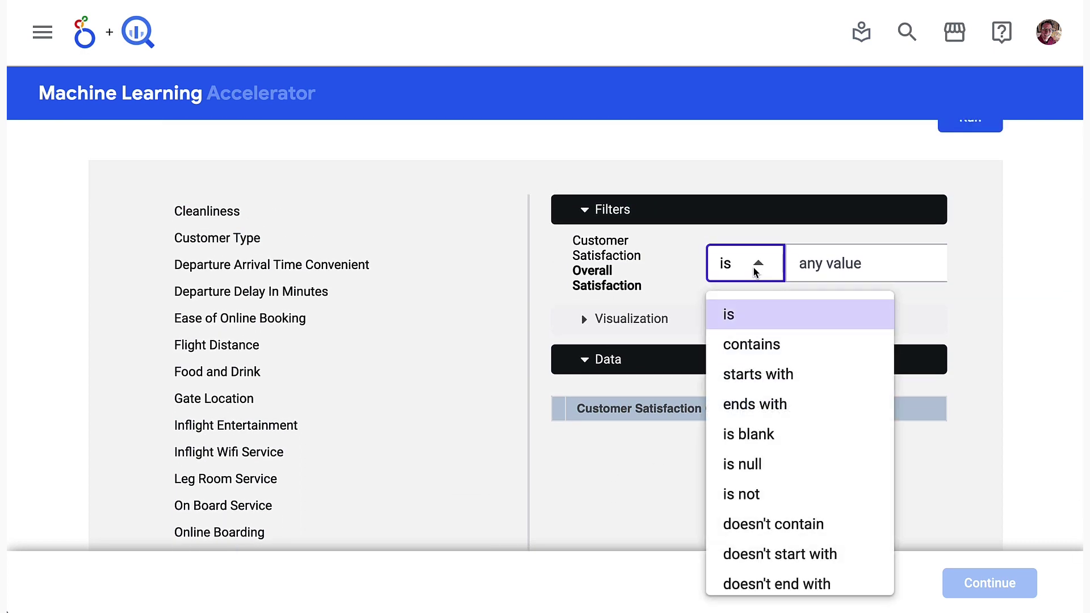
{"action": "scroll", "coordinate": [730, 471], "scroll_direction": "down", "scroll_amount": 4}
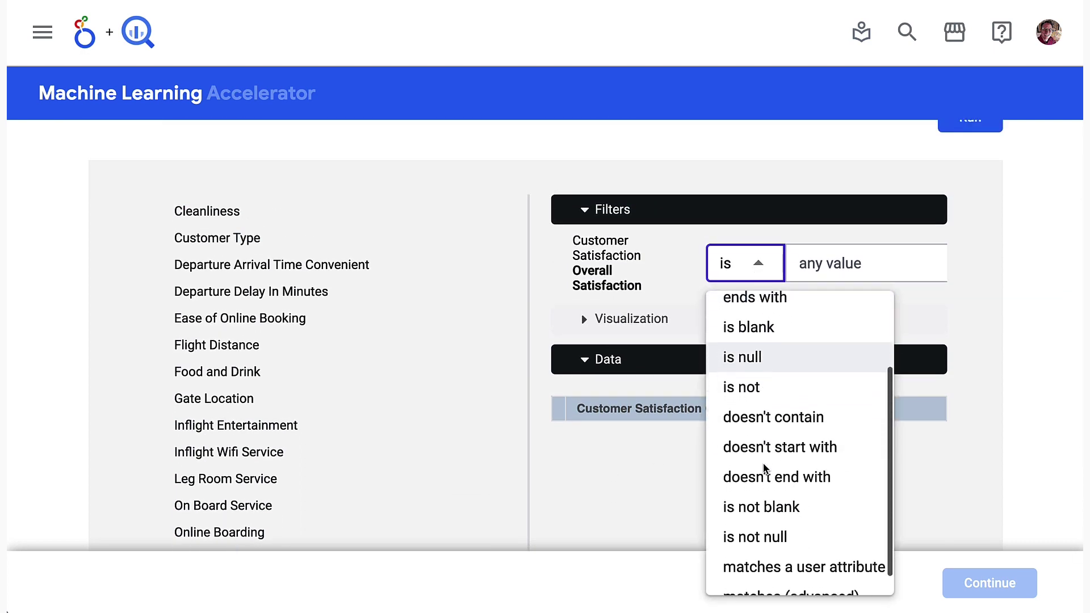
{"action": "left_click", "coordinate": [762, 521]}
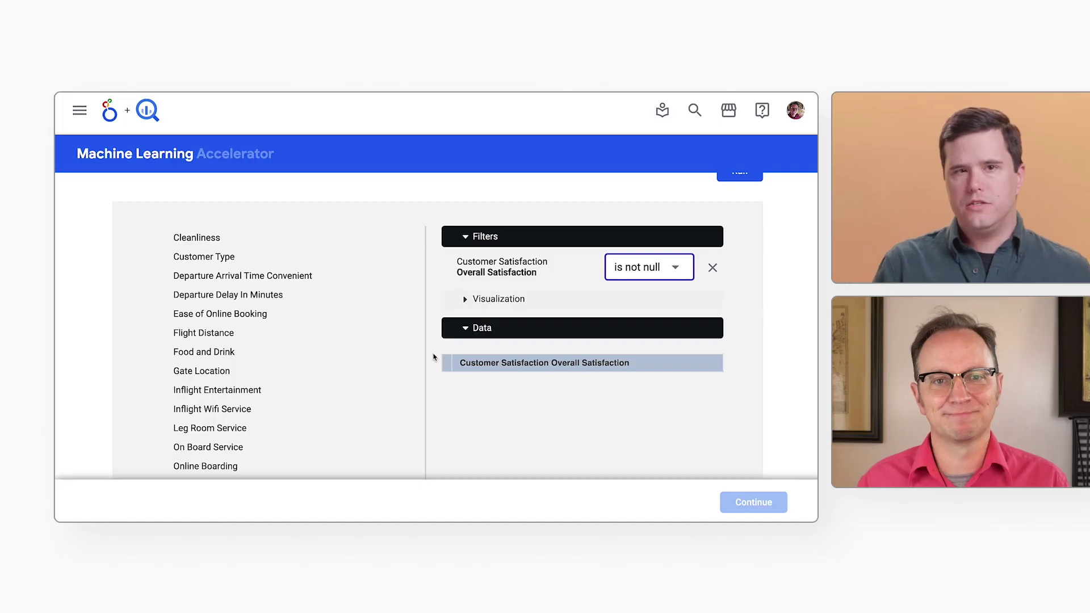
{"action": "scroll", "coordinate": [434, 340], "scroll_direction": "up", "scroll_amount": 2}
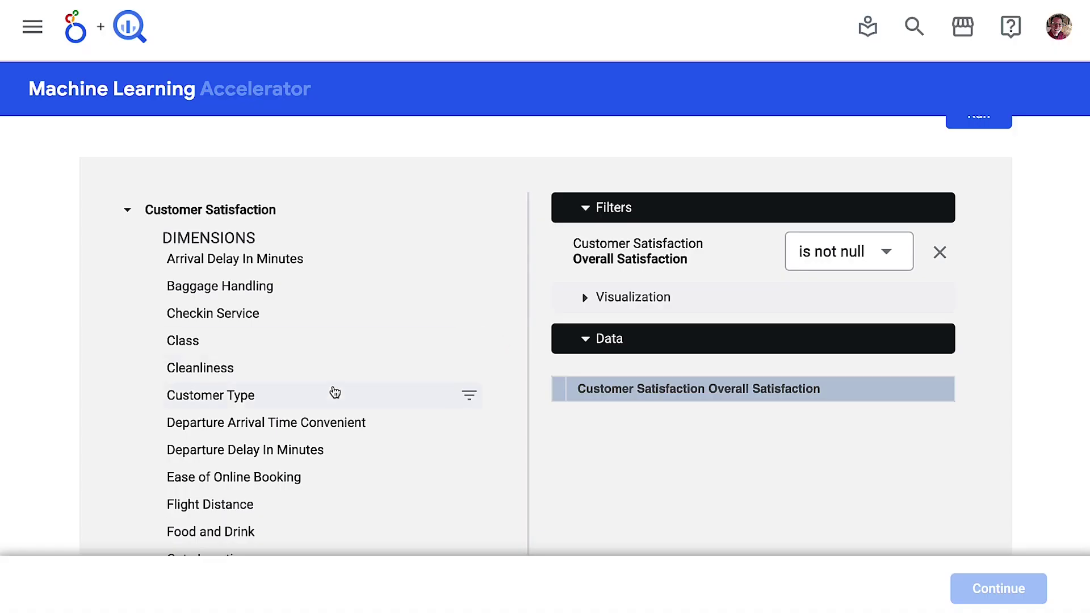
{"action": "scroll", "coordinate": [335, 393], "scroll_direction": "down", "scroll_amount": 6}
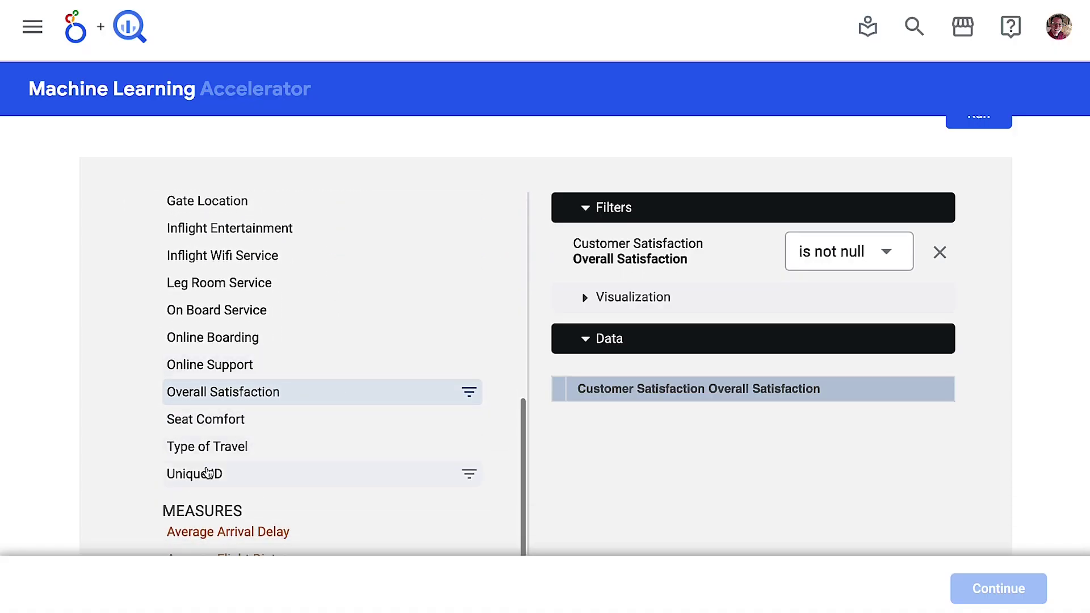
{"action": "left_click", "coordinate": [200, 476]}
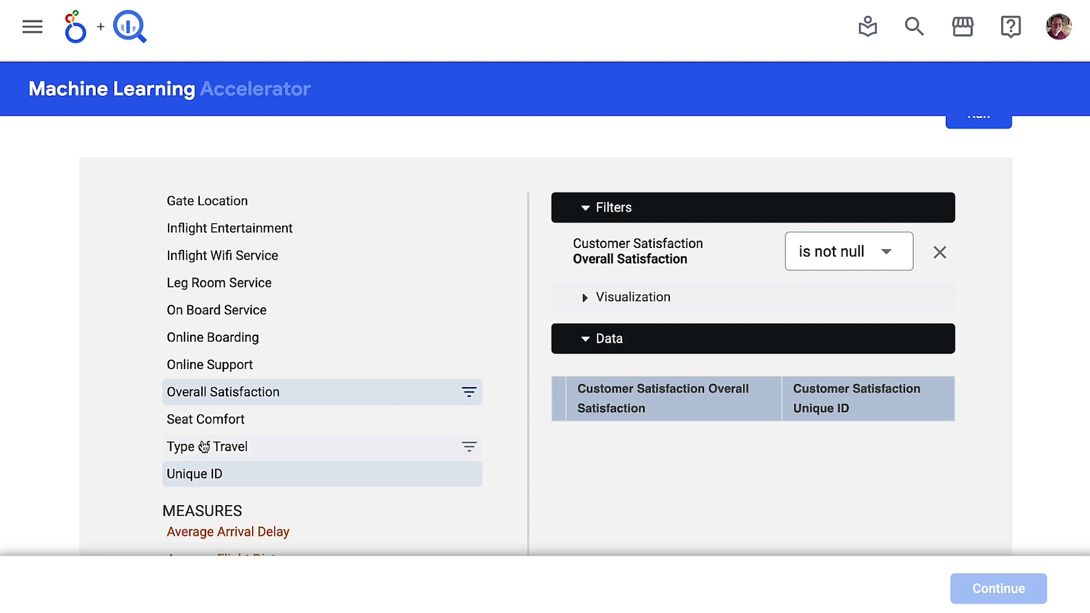
Add Seat Comfort, Inflight Entertainment, Ease of Online Booking, Arrival Delay In Minutes and Type of Travel fields.
{"action": "left_click", "coordinate": [206, 419]}
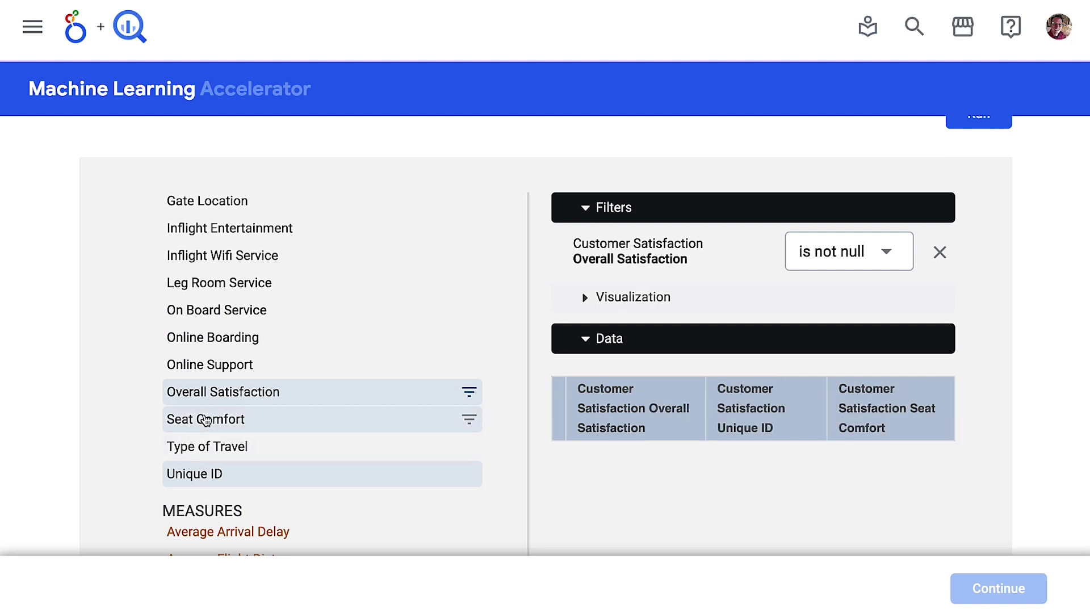
{"action": "scroll", "coordinate": [207, 420], "scroll_direction": "up", "scroll_amount": 3}
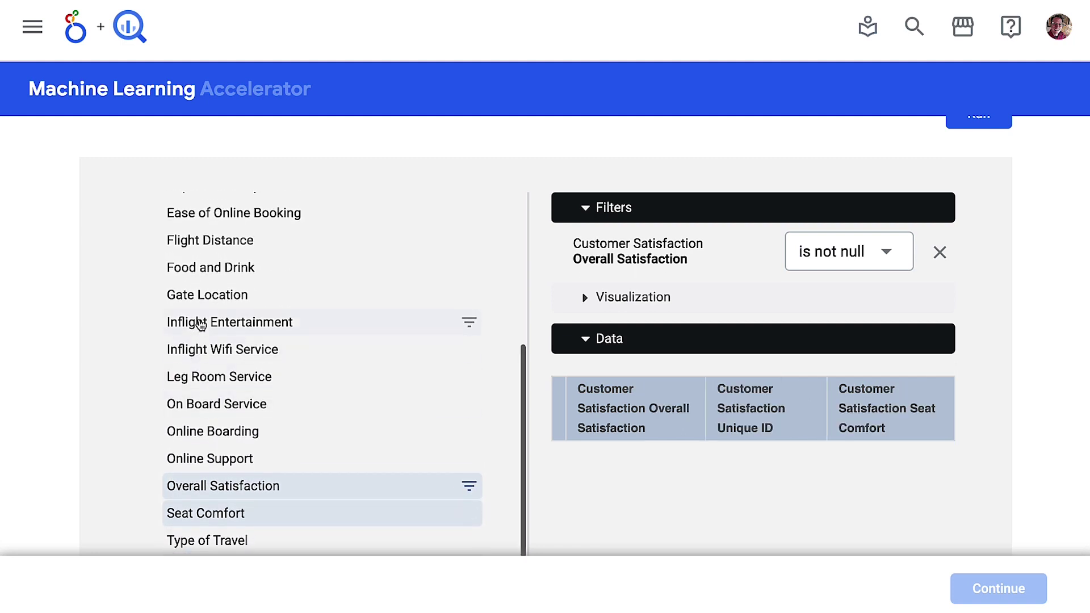
{"action": "left_click", "coordinate": [200, 323]}
{"action": "scroll", "coordinate": [200, 323], "scroll_direction": "up", "scroll_amount": 1}
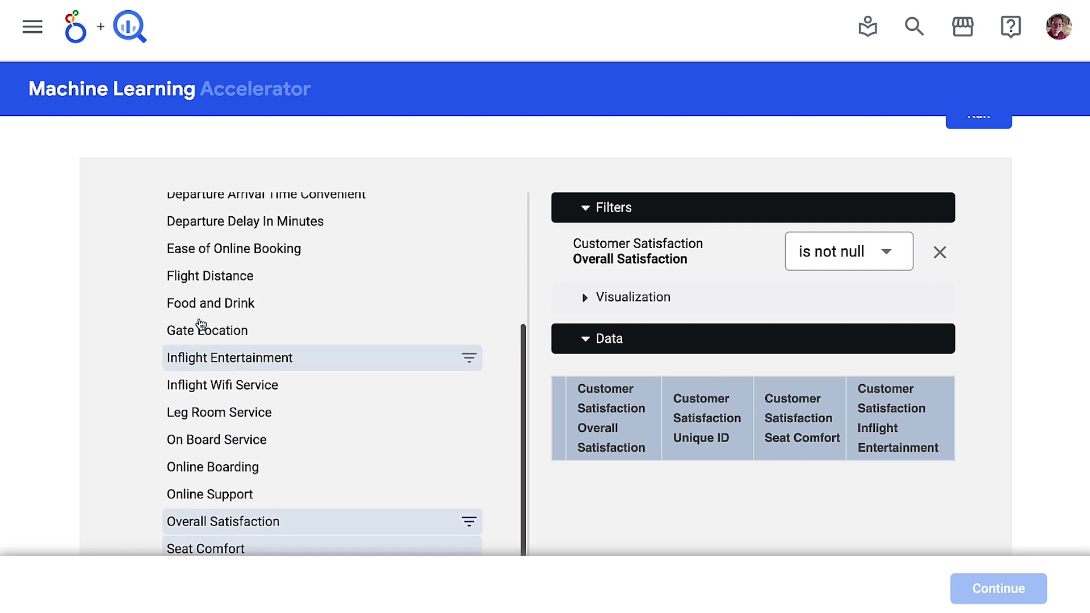
{"action": "left_click", "coordinate": [198, 252]}
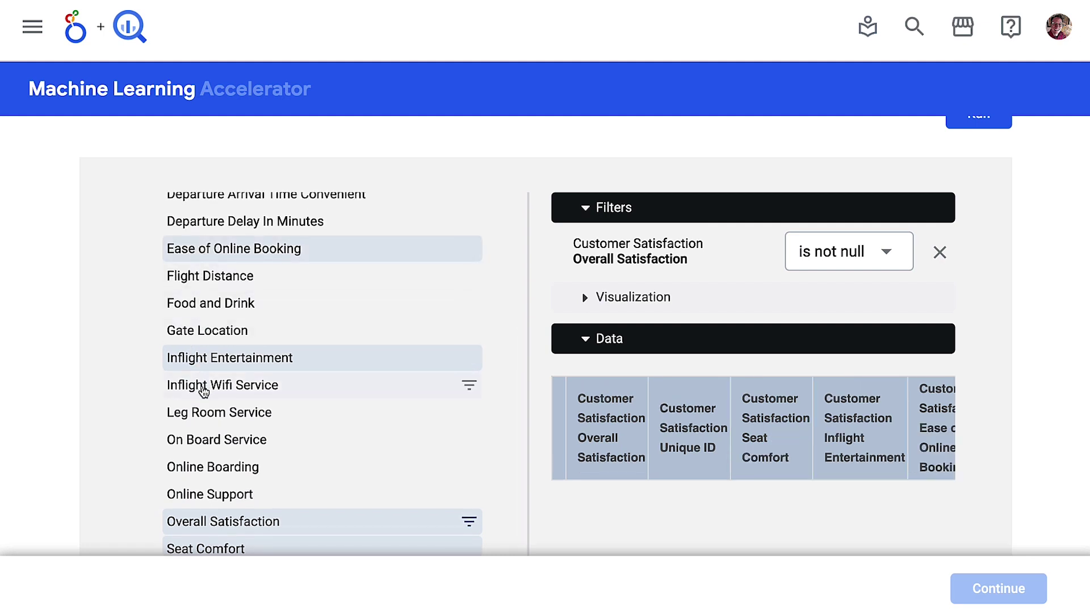
{"action": "scroll", "coordinate": [204, 414], "scroll_direction": "up", "scroll_amount": 4}
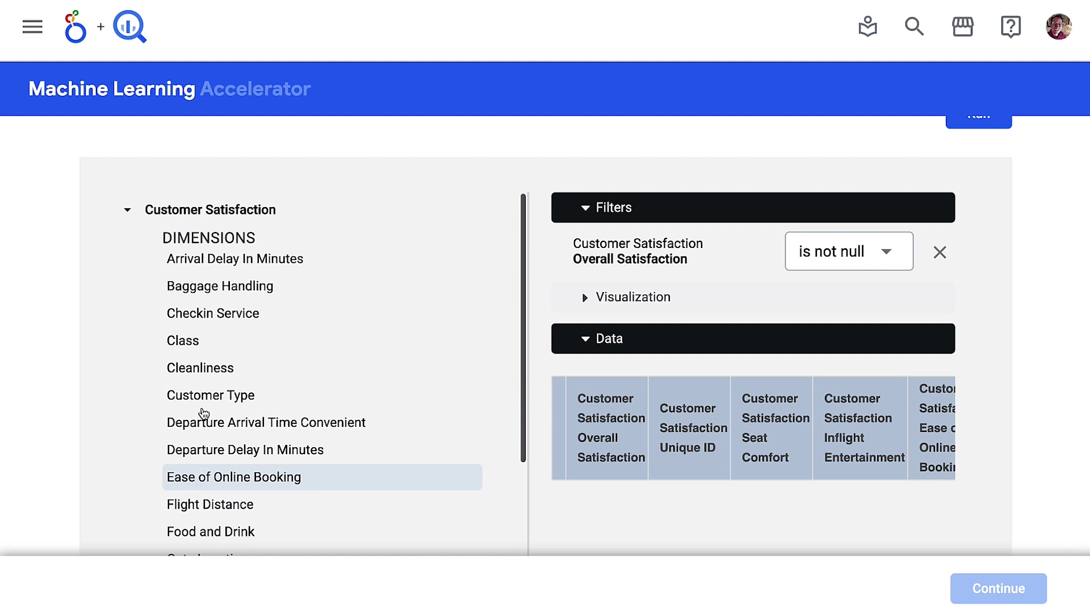
{"action": "left_click", "coordinate": [212, 260]}
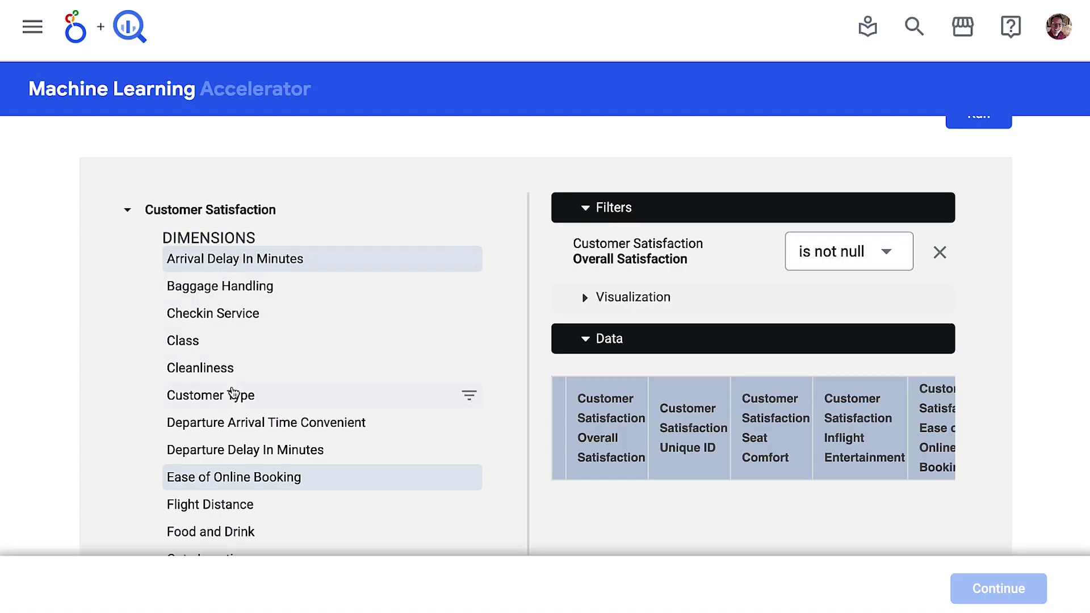
{"action": "scroll", "coordinate": [233, 400], "scroll_direction": "down", "scroll_amount": 6}
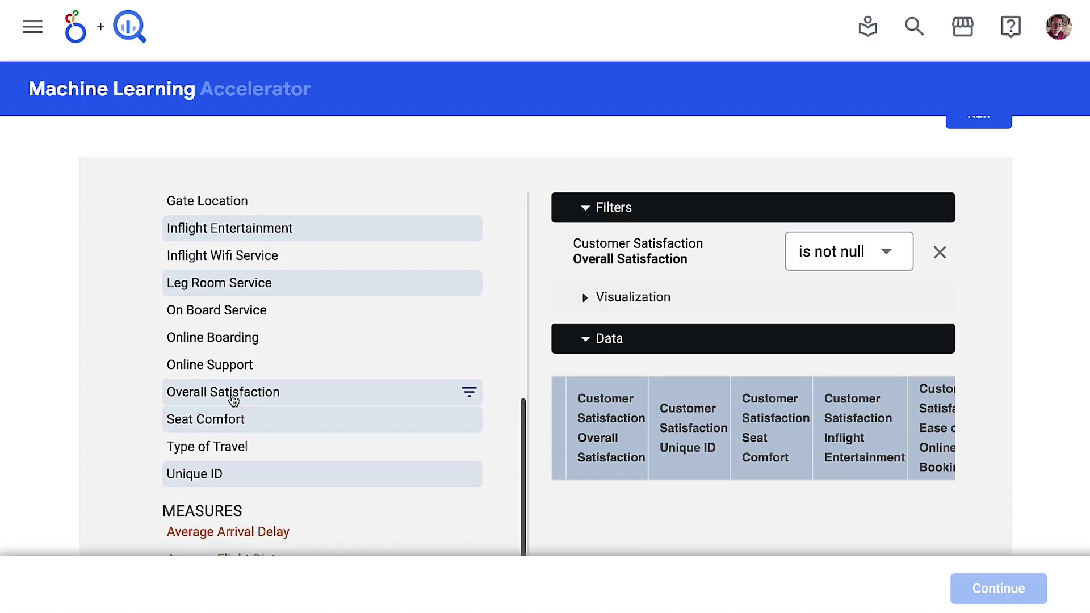
{"action": "left_click", "coordinate": [221, 452]}
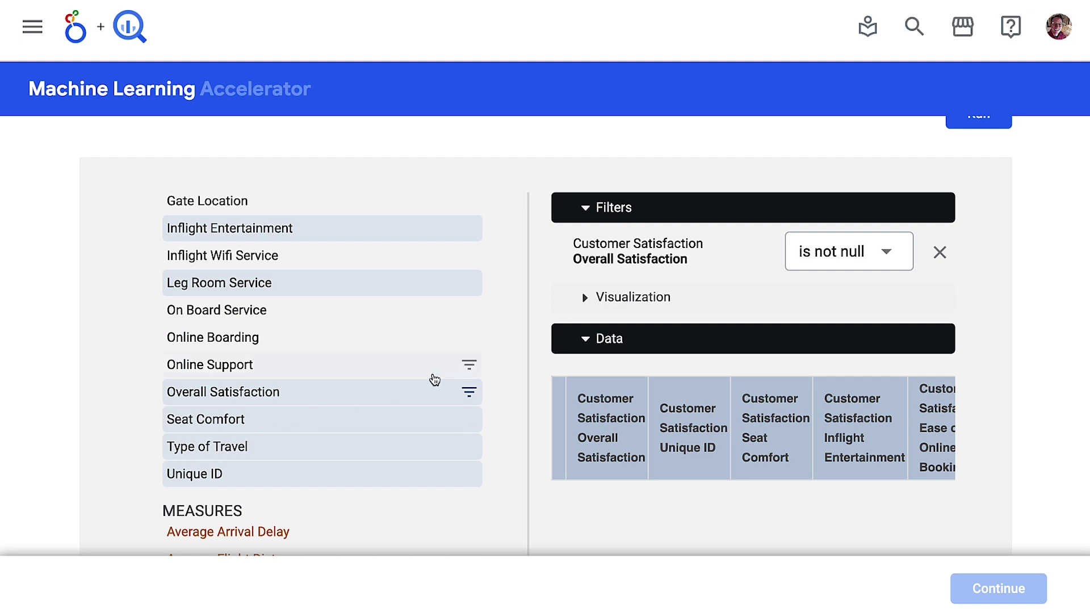
Run the query to preview the selected data and continue to the Model step.
{"action": "scroll", "coordinate": [537, 337], "scroll_direction": "up", "scroll_amount": 3}
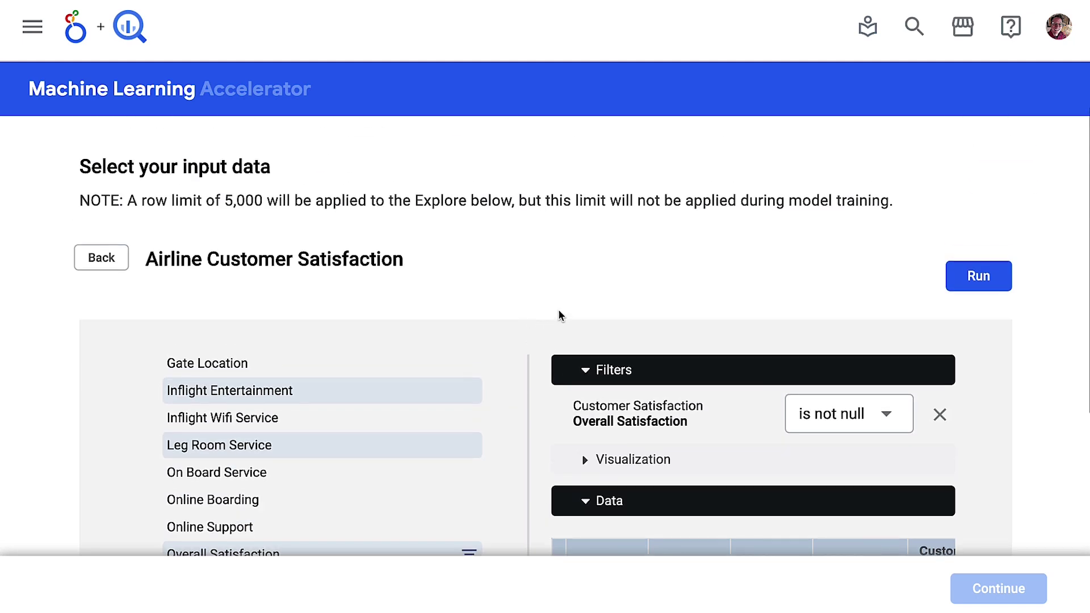
{"action": "left_click", "coordinate": [987, 280]}
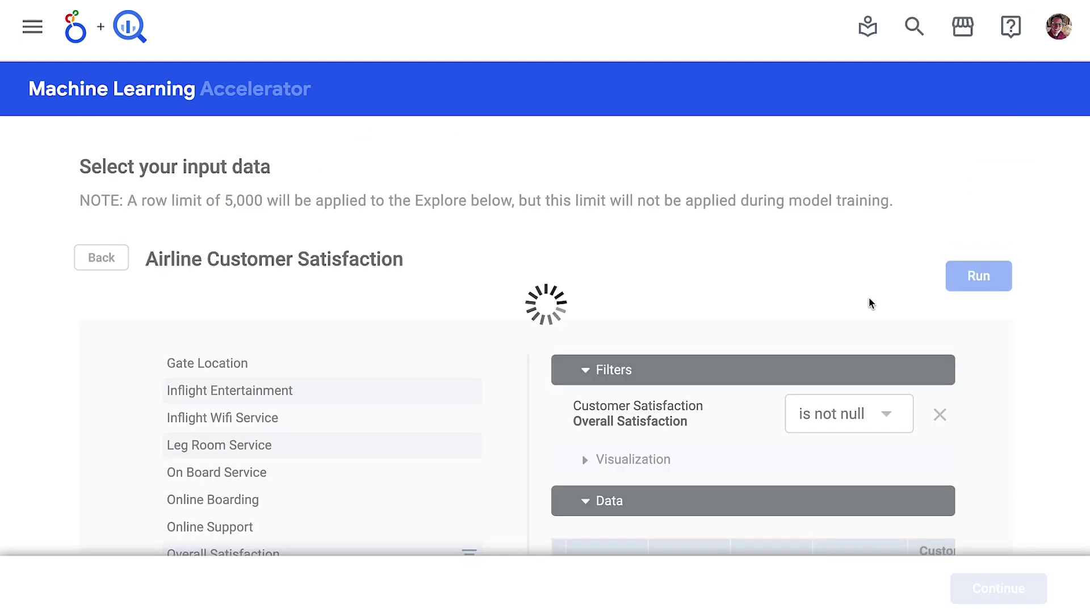
{"action": "scroll", "coordinate": [871, 304], "scroll_direction": "down", "scroll_amount": 4}
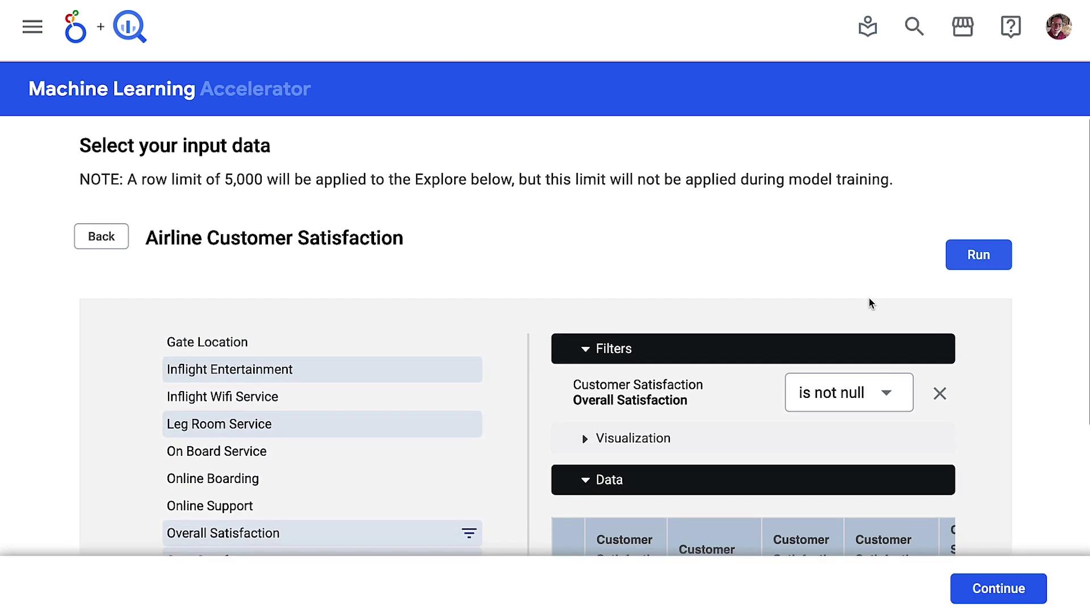
{"action": "scroll", "coordinate": [872, 341], "scroll_direction": "down", "scroll_amount": 5}
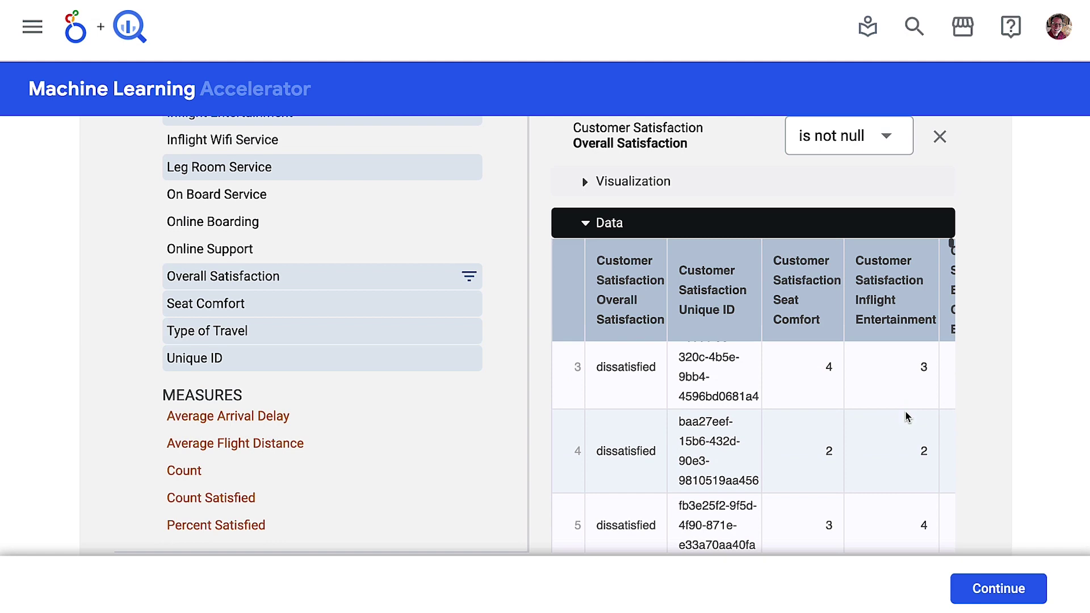
{"action": "scroll", "coordinate": [987, 410], "scroll_direction": "down", "scroll_amount": 2}
{"action": "left_click", "coordinate": [999, 588]}
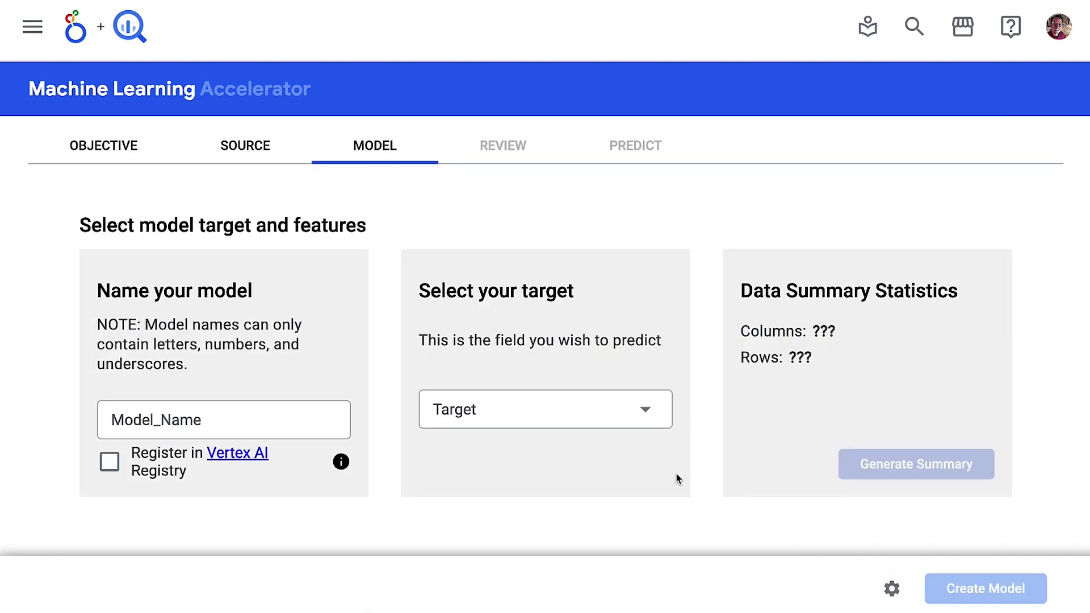
Name the model Customer_Satisfaction and target Customer Satisfaction Overall Satisfaction.
{"action": "left_click", "coordinate": [244, 418]}
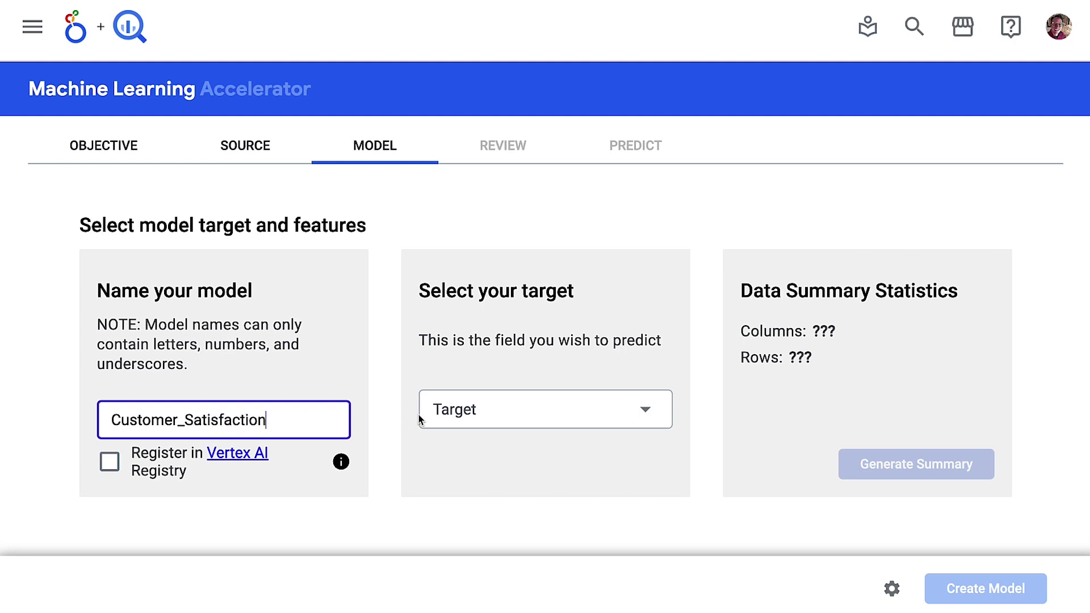
{"action": "left_click", "coordinate": [474, 409]}
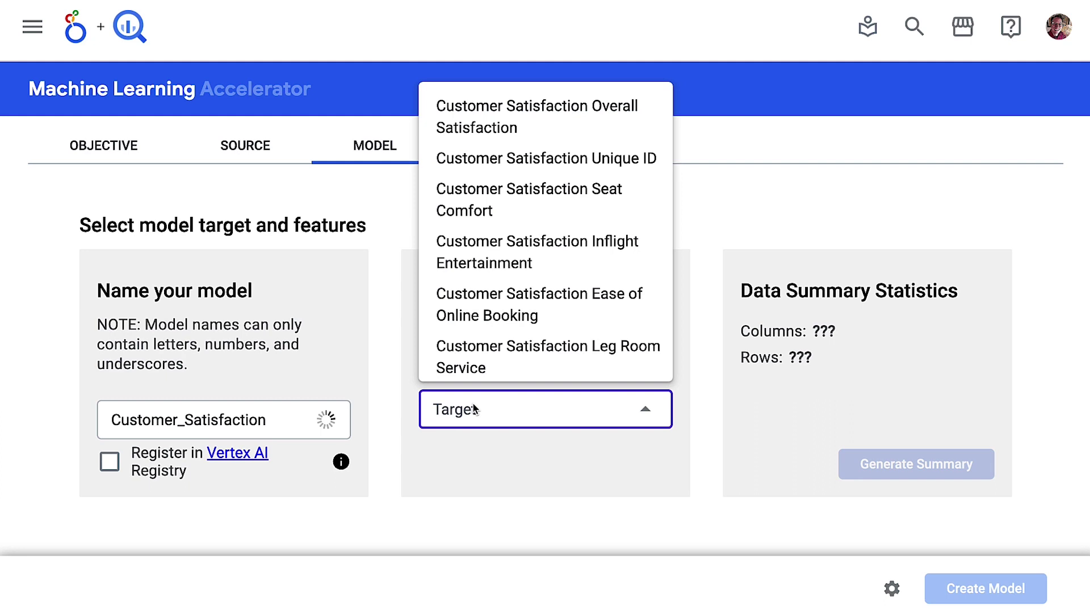
{"action": "left_click", "coordinate": [486, 122]}
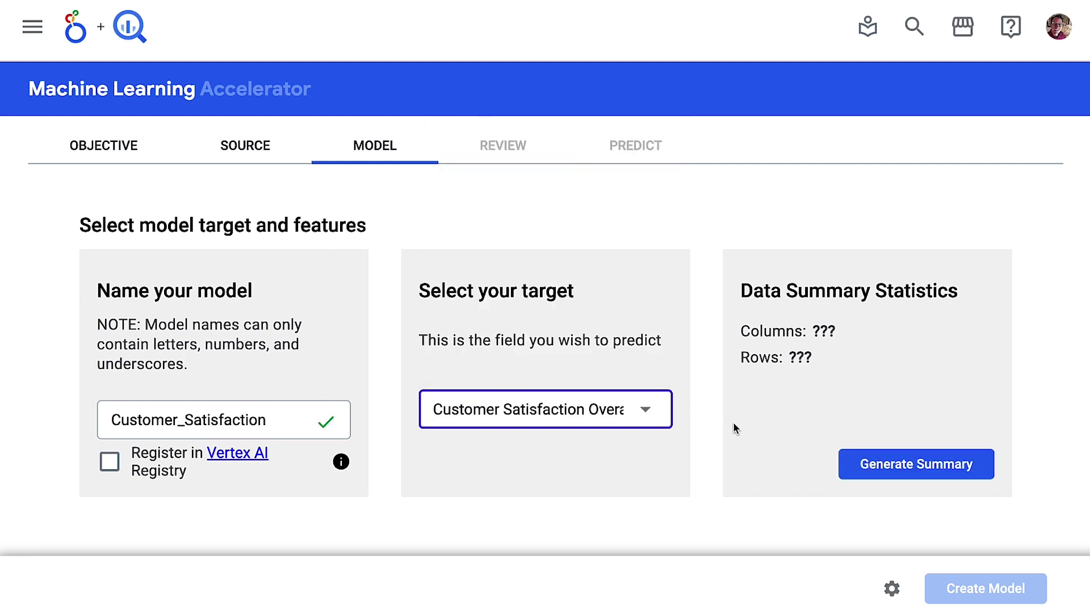
Generate the field summary and review types, missing values and distinct counts, with Unique Id excluded.
{"action": "left_click", "coordinate": [881, 467]}
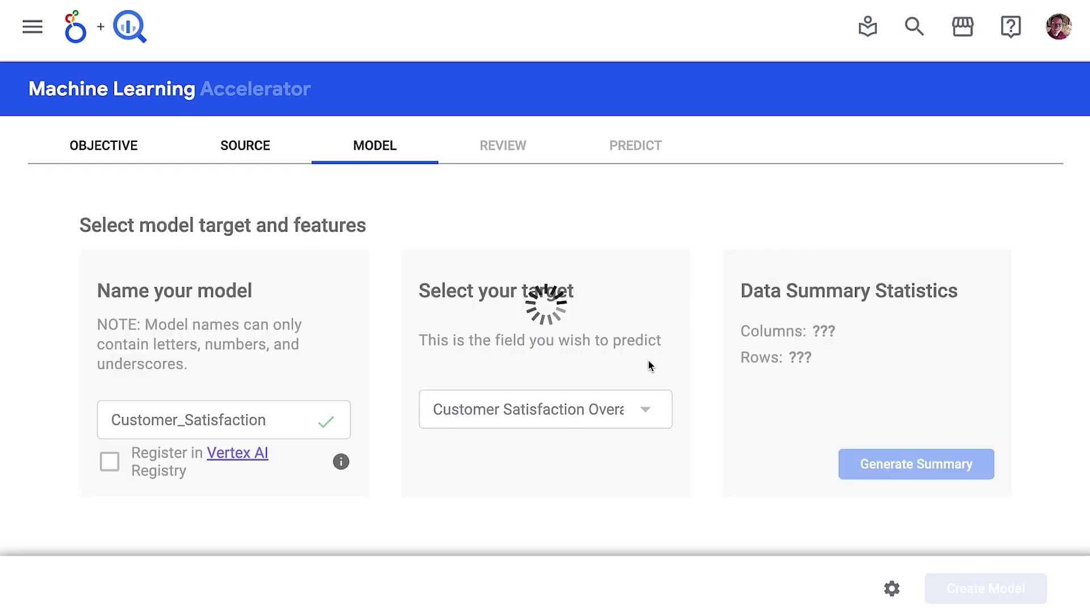
{"action": "scroll", "coordinate": [650, 366], "scroll_direction": "down", "scroll_amount": 6}
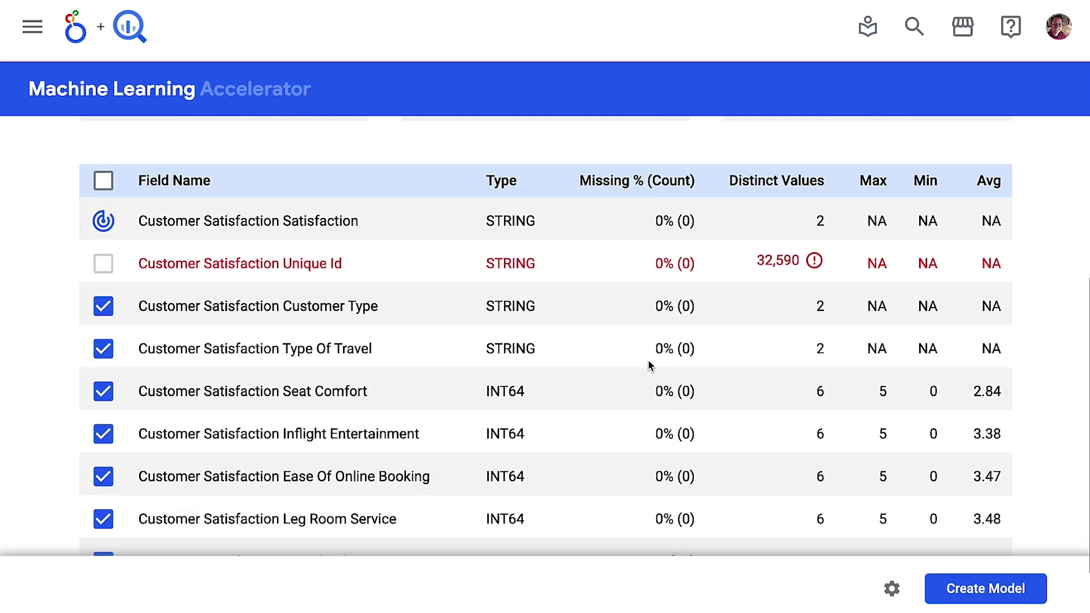
{"action": "scroll", "coordinate": [648, 364], "scroll_direction": "down", "scroll_amount": 1}
{"action": "scroll", "coordinate": [649, 364], "scroll_direction": "up", "scroll_amount": 1}
{"action": "scroll", "coordinate": [648, 364], "scroll_direction": "down", "scroll_amount": 1}
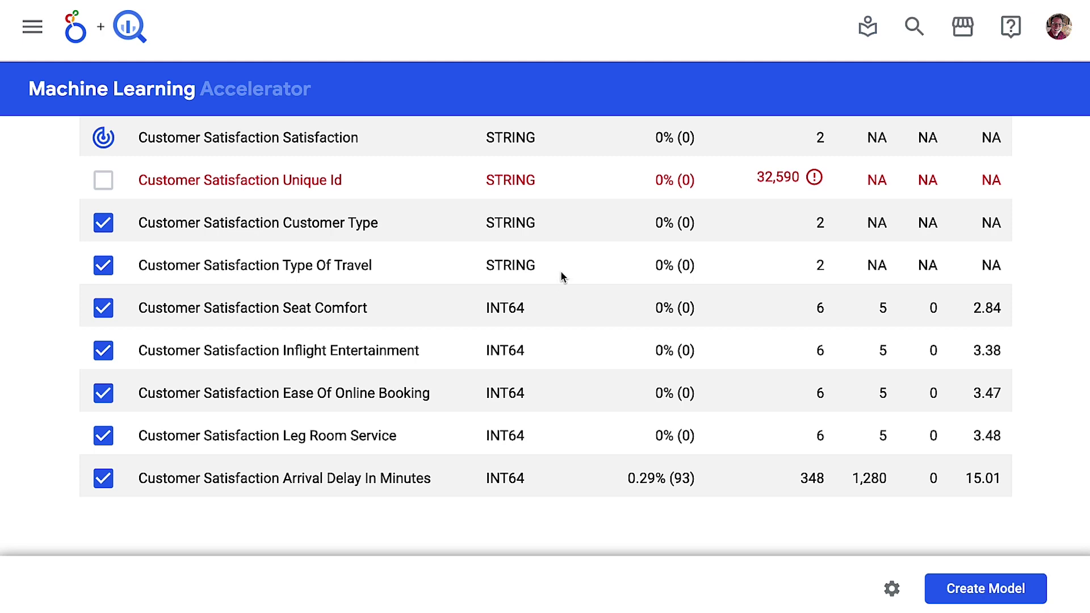
{"action": "scroll", "coordinate": [561, 273], "scroll_direction": "up", "scroll_amount": 1}
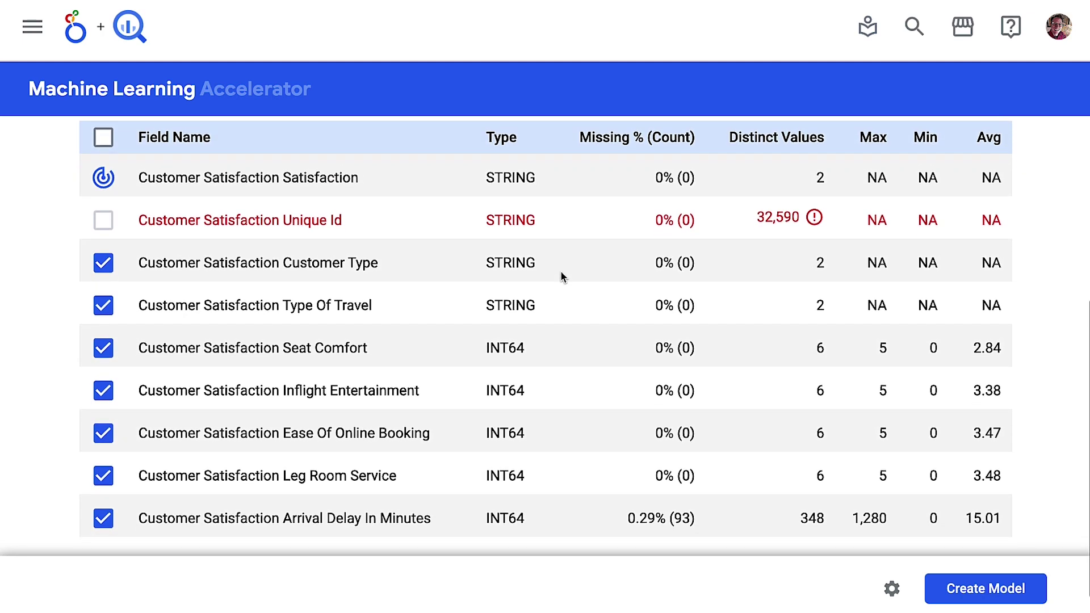
{"action": "mouse_move", "coordinate": [815, 219]}
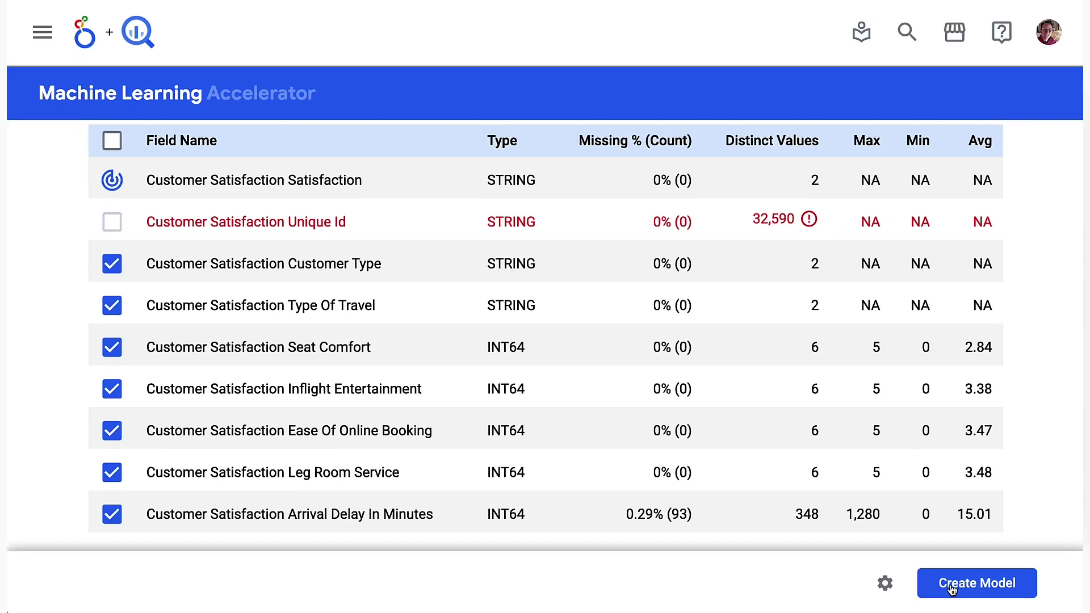
Train the model, review metrics (precision 0.9052, F1 0.9097, ROC AUC 0.9677) and read Precision's explanation.
{"action": "left_click", "coordinate": [952, 591]}
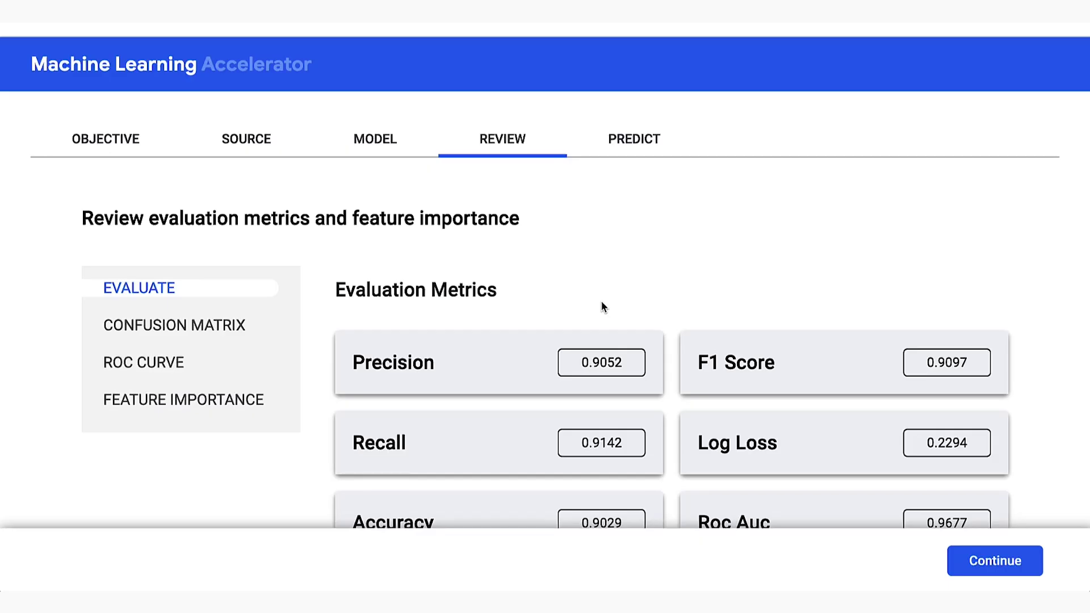
{"action": "scroll", "coordinate": [477, 306], "scroll_direction": "down", "scroll_amount": 2}
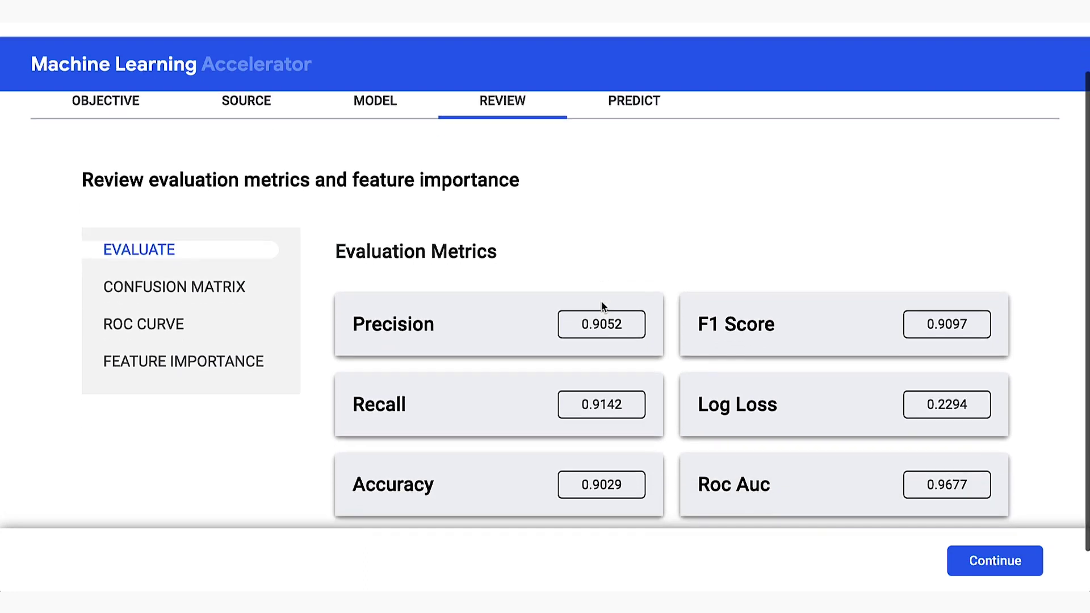
{"action": "left_click", "coordinate": [547, 277]}
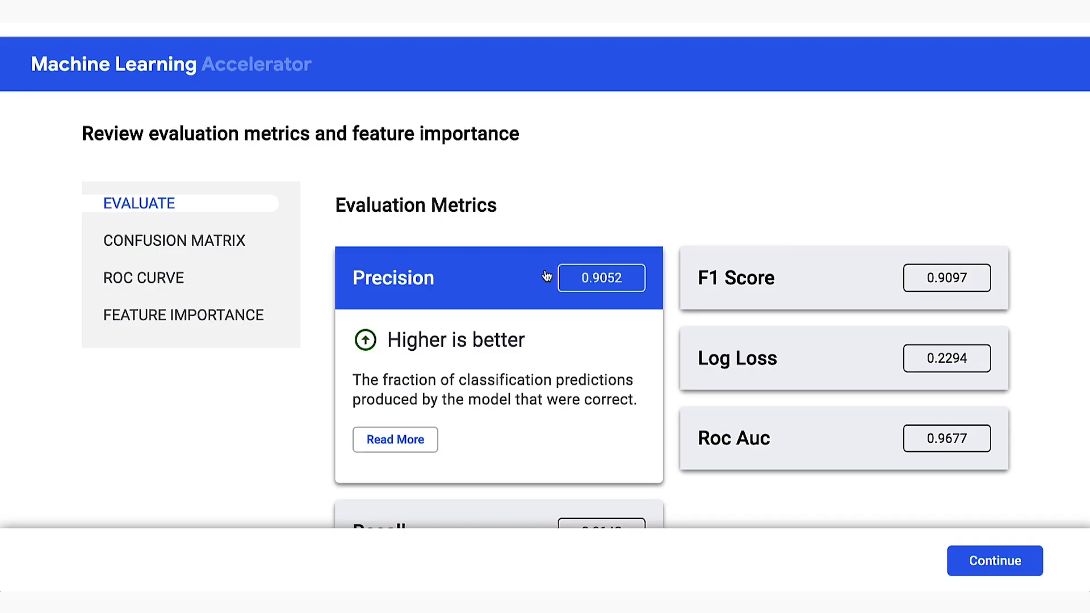
Show the Feature Importance chart, led by Inflight Entertainment (about 0.68) then Seat Comfort.
{"action": "left_click", "coordinate": [251, 318]}
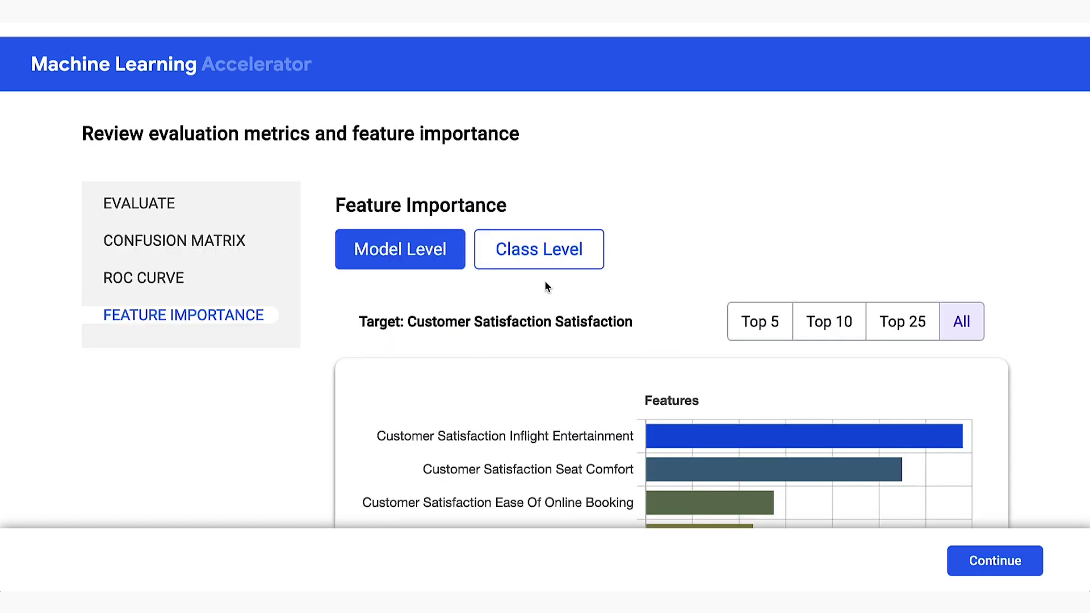
{"action": "scroll", "coordinate": [545, 286], "scroll_direction": "down", "scroll_amount": 4}
{"action": "scroll", "coordinate": [545, 285], "scroll_direction": "down", "scroll_amount": 1}
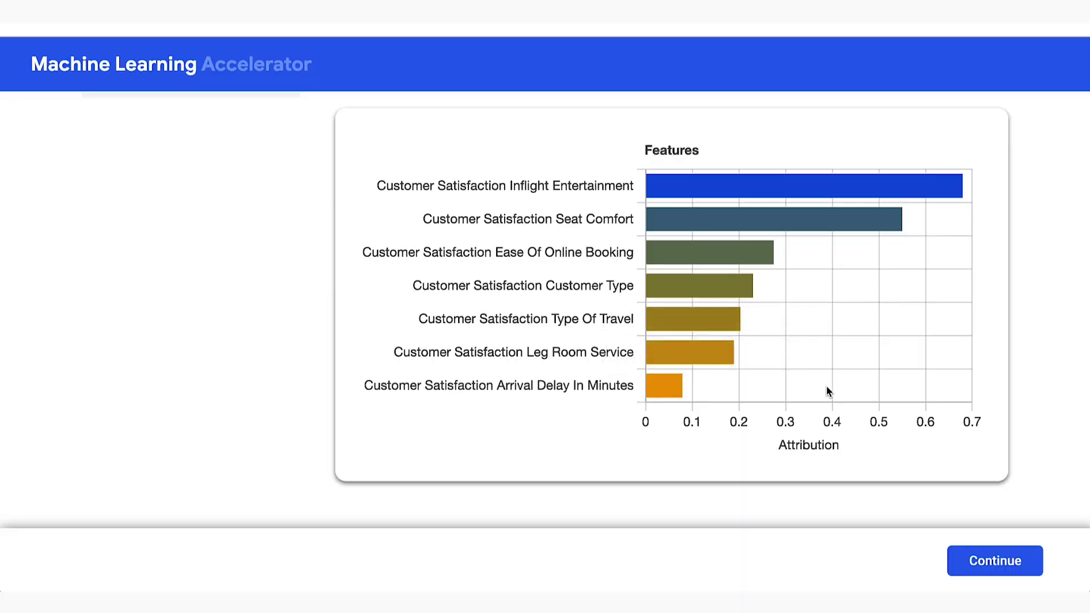
Continue to the prediction data step and look over its Explore.
{"action": "left_click", "coordinate": [981, 562]}
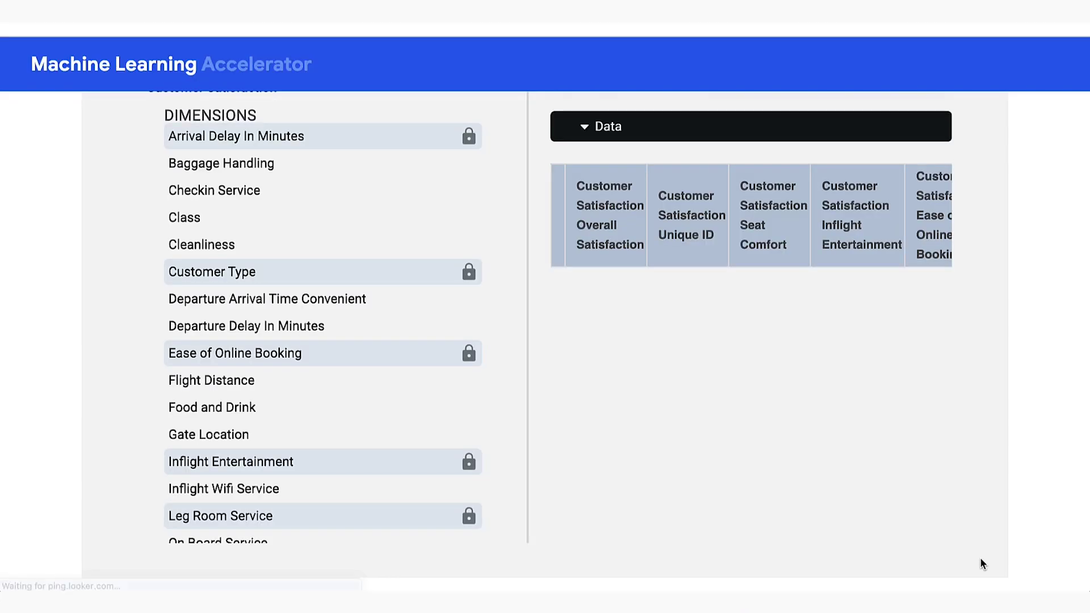
{"action": "scroll", "coordinate": [538, 337], "scroll_direction": "up", "scroll_amount": 5}
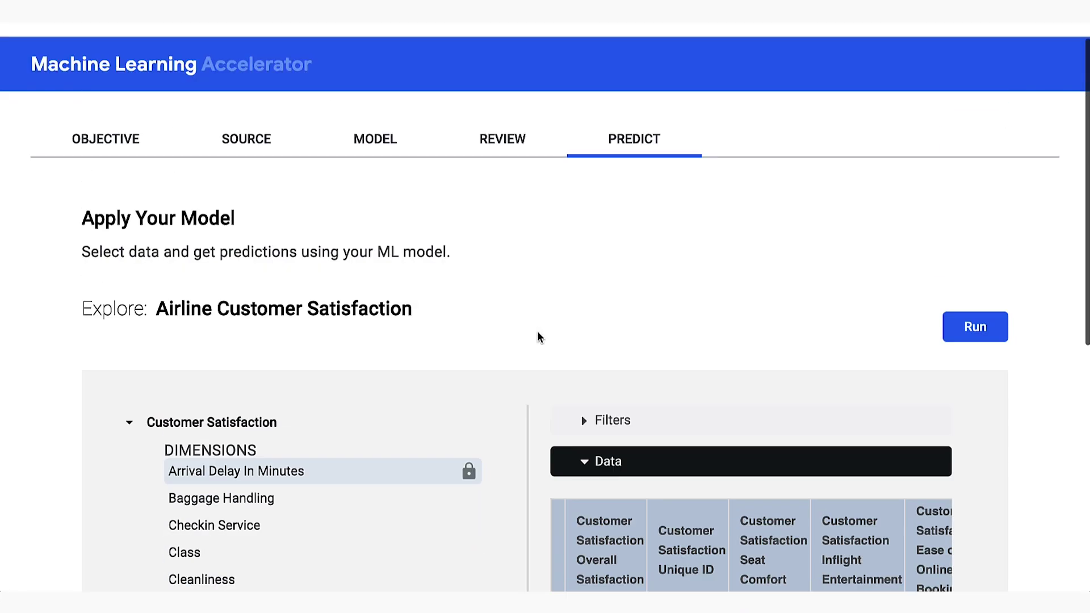
{"action": "scroll", "coordinate": [537, 337], "scroll_direction": "down", "scroll_amount": 3}
{"action": "scroll", "coordinate": [538, 338], "scroll_direction": "down", "scroll_amount": 1}
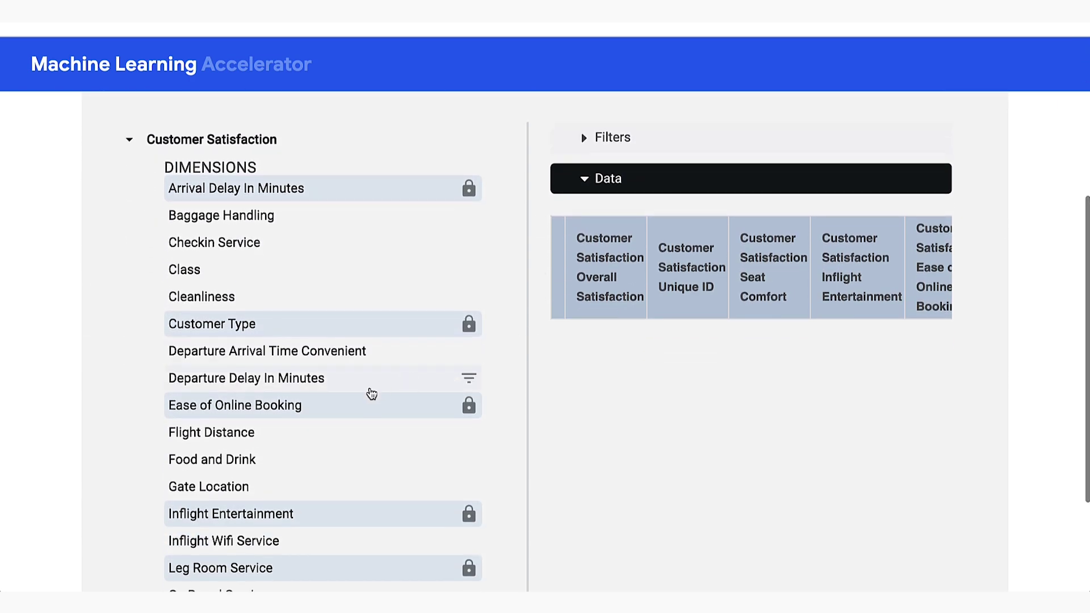
{"action": "scroll", "coordinate": [371, 394], "scroll_direction": "down", "scroll_amount": 5}
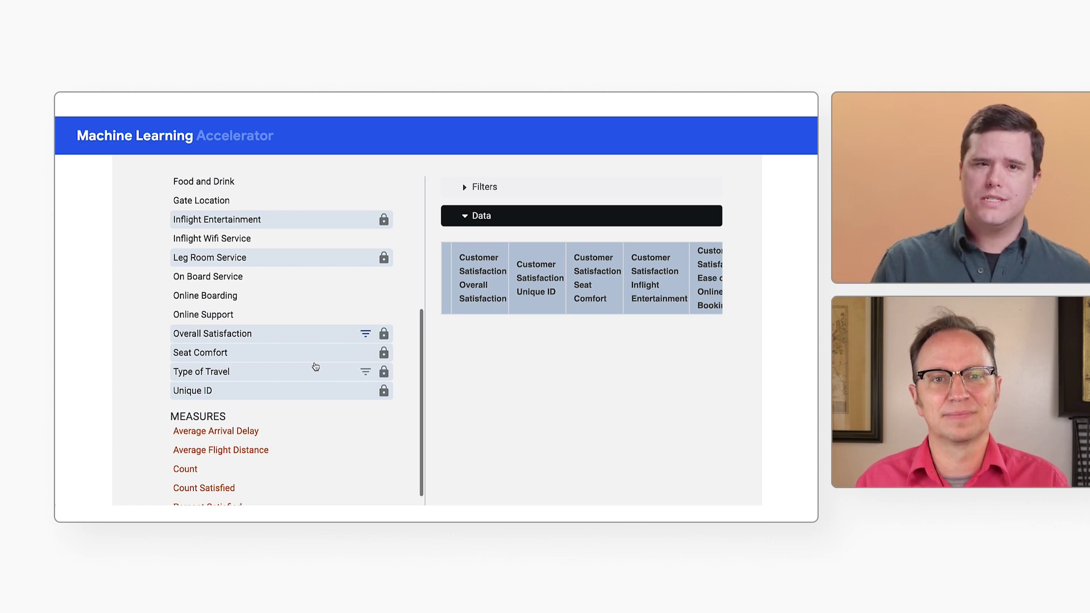
{"action": "scroll", "coordinate": [315, 367], "scroll_direction": "up", "scroll_amount": 5}
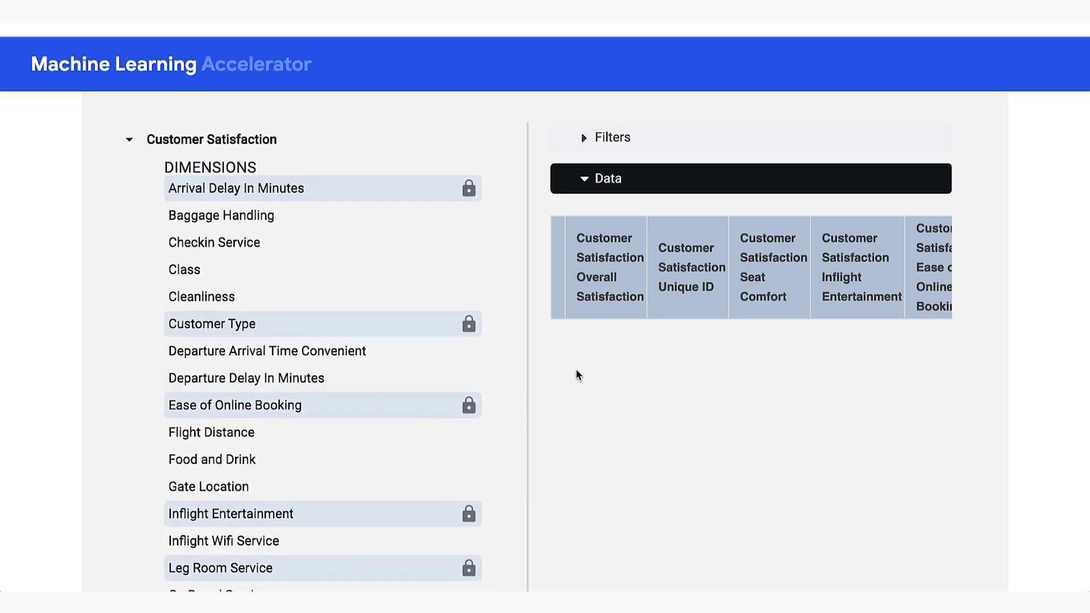
{"action": "scroll", "coordinate": [578, 374], "scroll_direction": "up", "scroll_amount": 3}
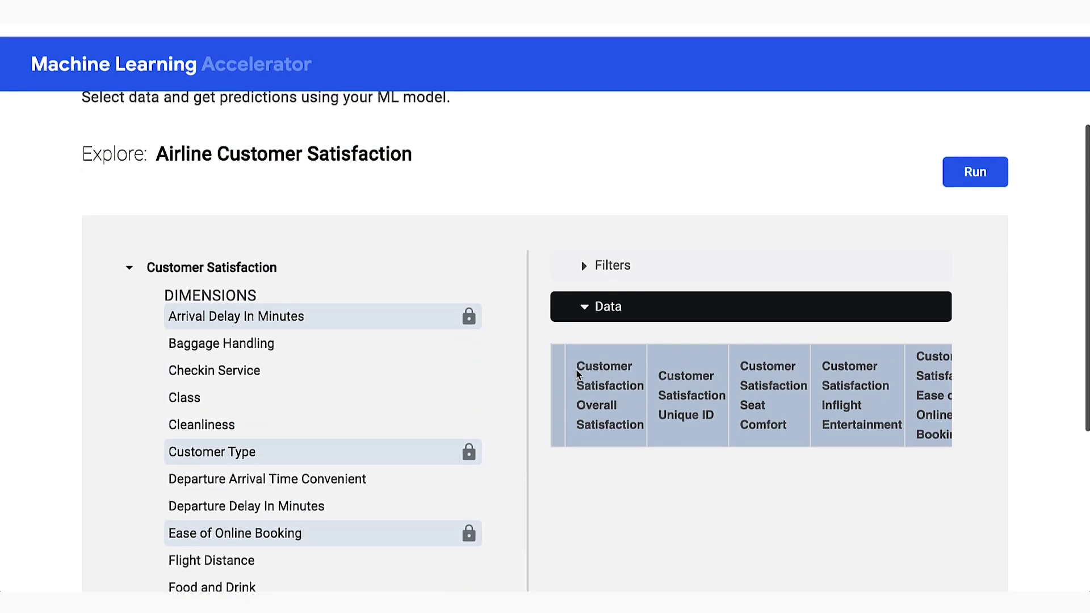
Change the Overall Satisfaction filter from 'is not null' to 'is null'.
{"action": "left_click", "coordinate": [584, 269]}
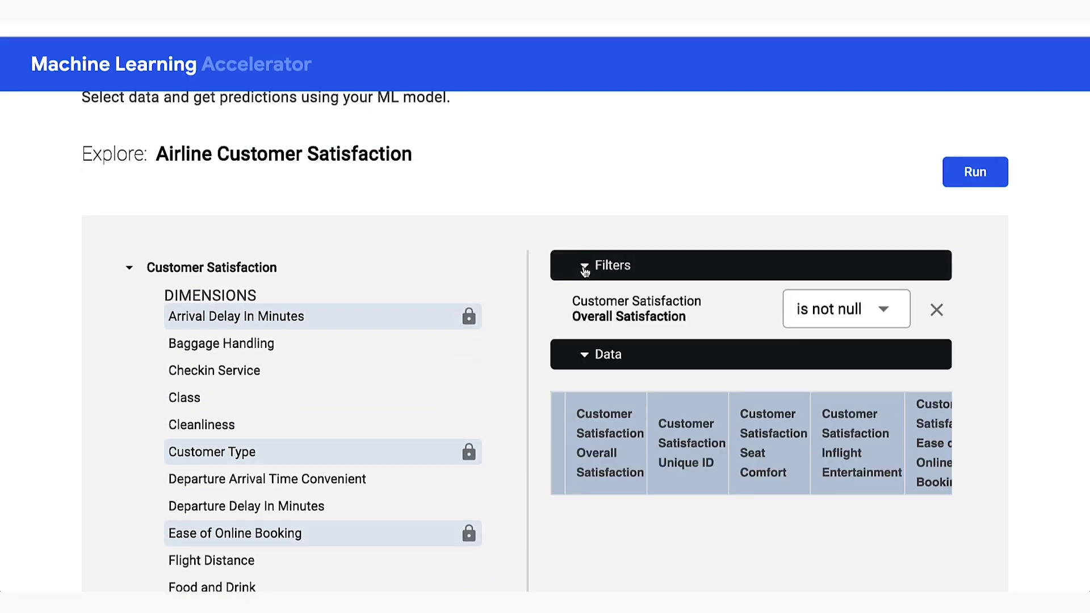
{"action": "left_click", "coordinate": [824, 316]}
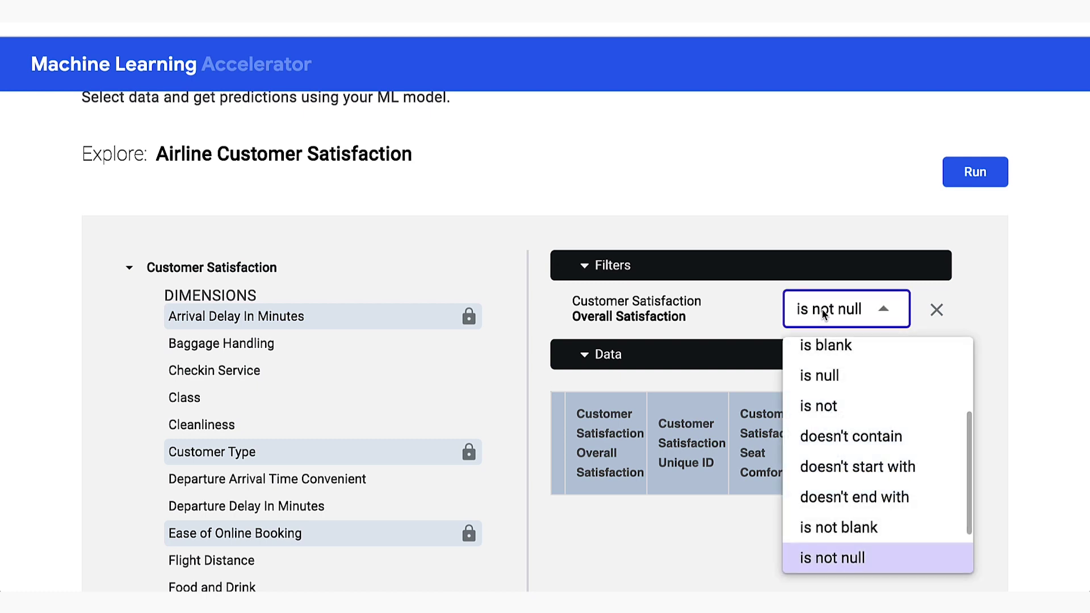
{"action": "scroll", "coordinate": [820, 352], "scroll_direction": "up", "scroll_amount": 1}
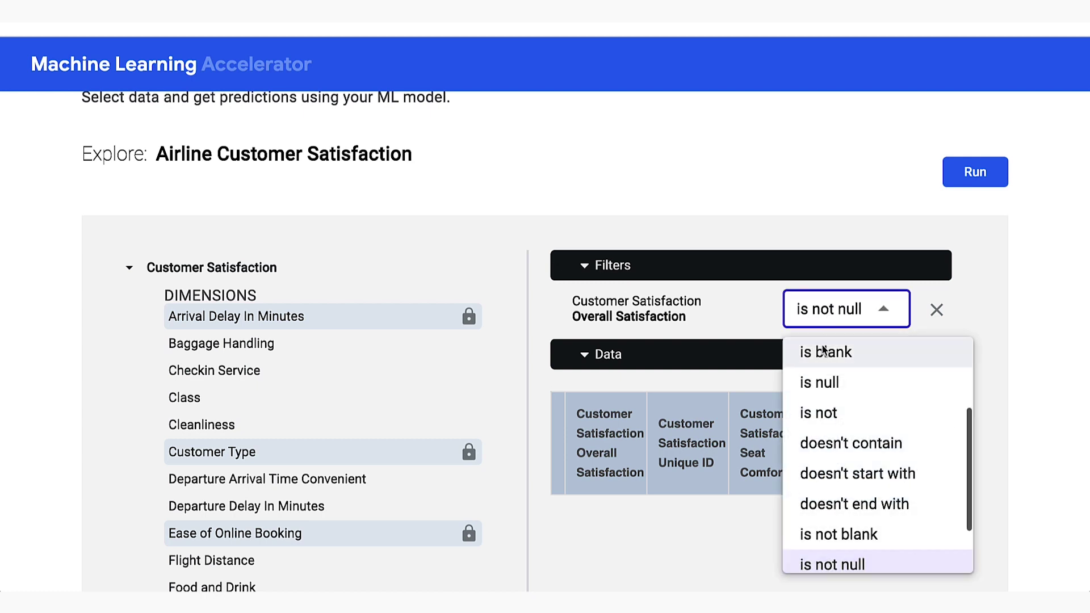
{"action": "left_click", "coordinate": [847, 387]}
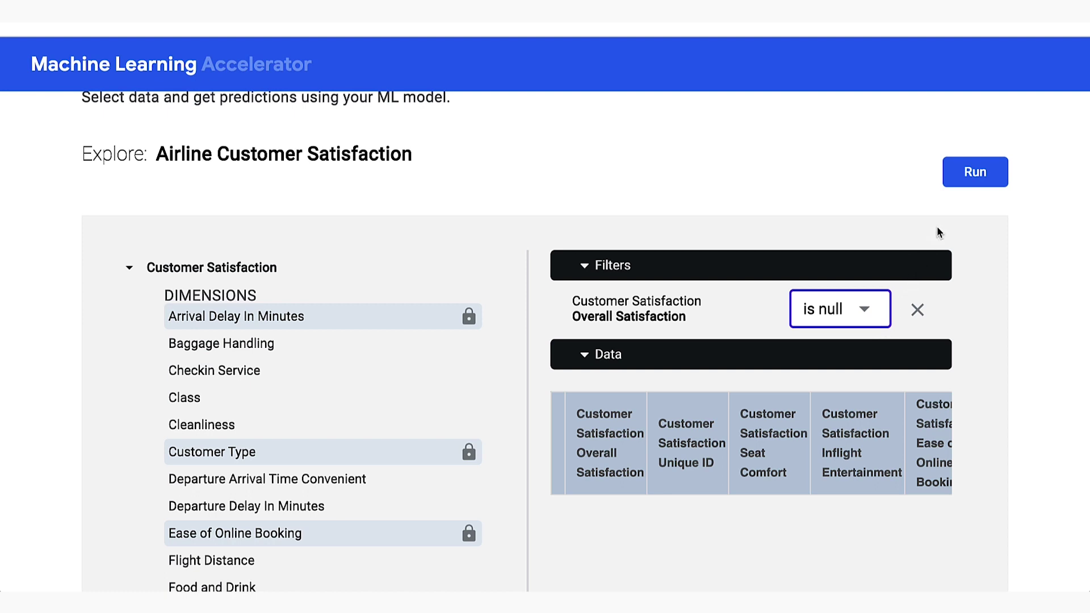
Load and browse the customer rows that have no Overall Satisfaction rating.
{"action": "left_click", "coordinate": [968, 173]}
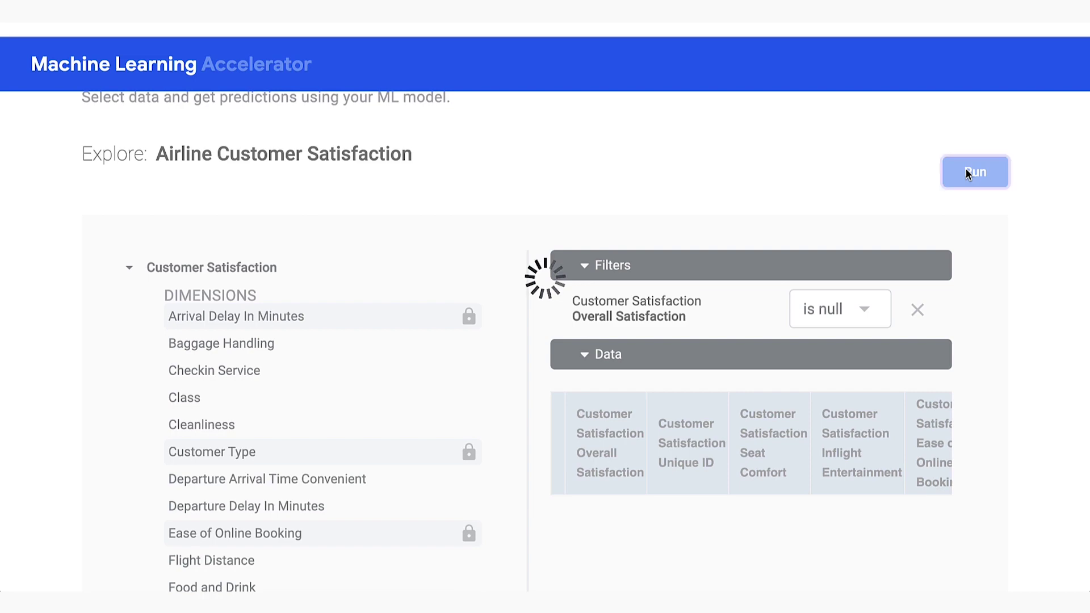
{"action": "scroll", "coordinate": [1001, 299], "scroll_direction": "down", "scroll_amount": 1}
{"action": "scroll", "coordinate": [1000, 299], "scroll_direction": "down", "scroll_amount": 4}
{"action": "scroll", "coordinate": [850, 355], "scroll_direction": "right", "scroll_amount": 7}
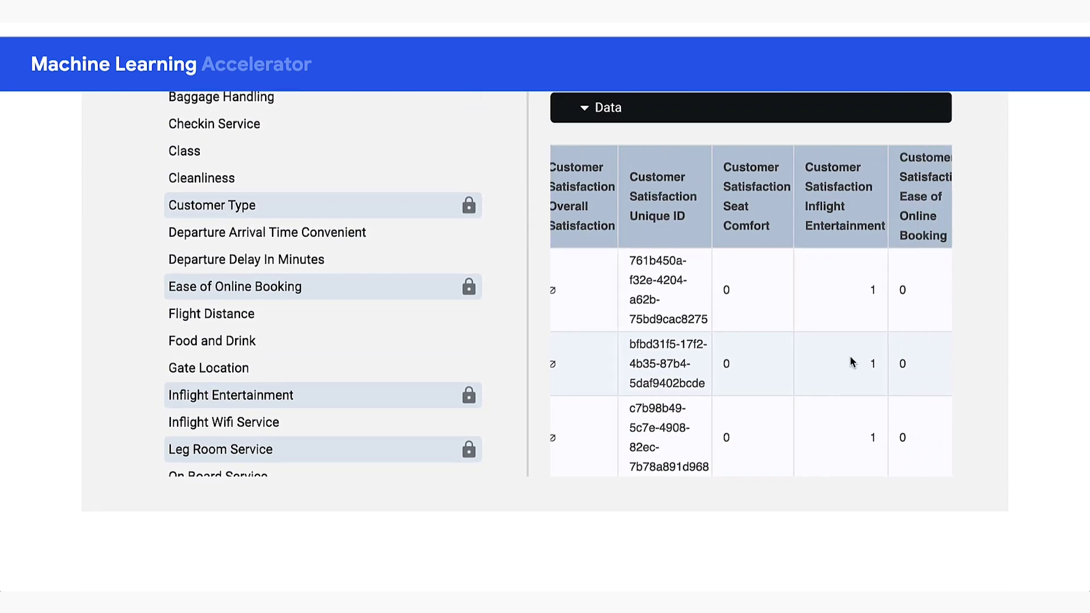
{"action": "scroll", "coordinate": [850, 356], "scroll_direction": "left", "scroll_amount": 7}
{"action": "scroll", "coordinate": [1003, 264], "scroll_direction": "up", "scroll_amount": 7}
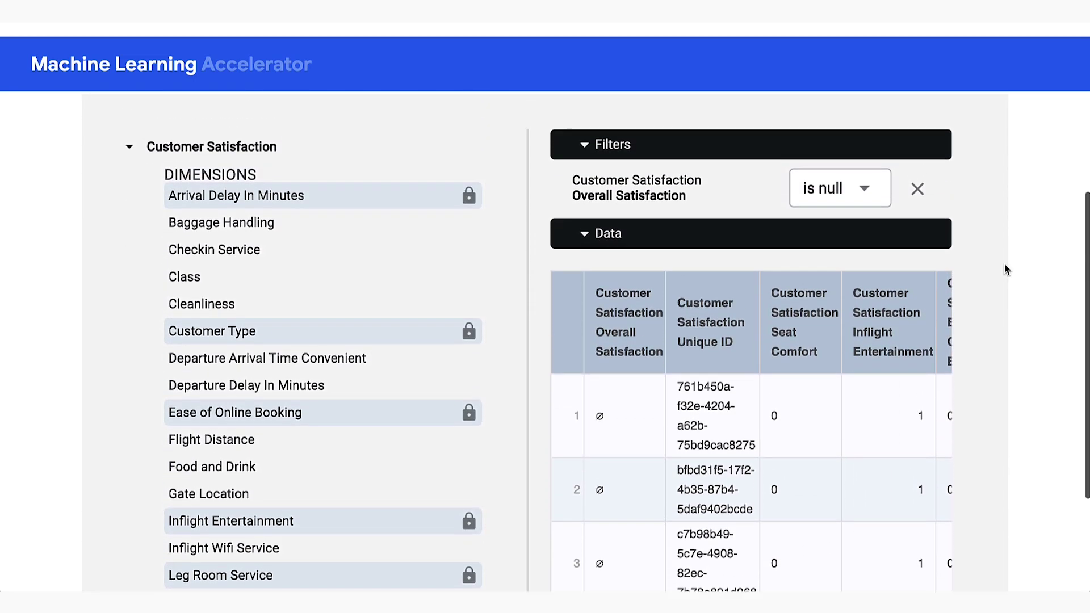
Generate predictions and review the satisfied or dissatisfied values in the Predicted Customer Satisfaction column.
{"action": "left_click", "coordinate": [920, 333]}
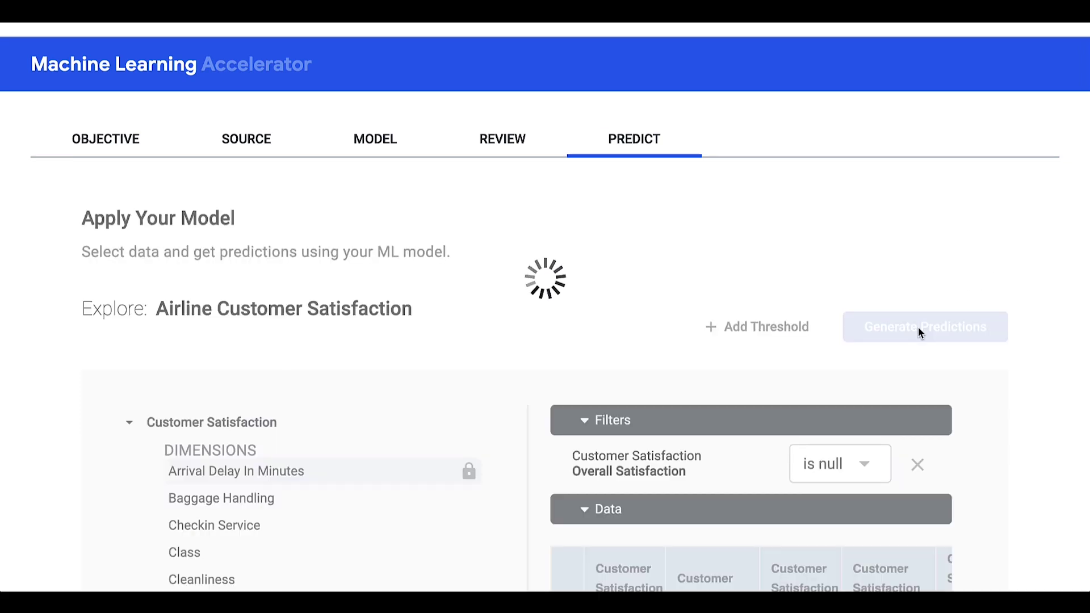
{"action": "scroll", "coordinate": [920, 332], "scroll_direction": "down", "scroll_amount": 6}
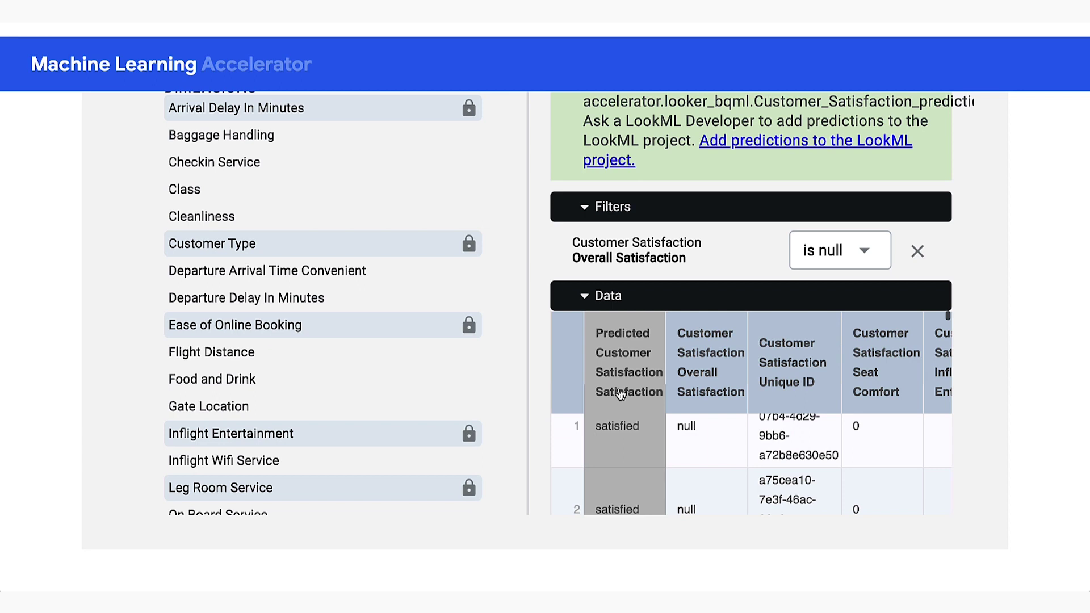
{"action": "scroll", "coordinate": [620, 394], "scroll_direction": "down", "scroll_amount": 3}
{"action": "scroll", "coordinate": [619, 437], "scroll_direction": "down", "scroll_amount": 2}
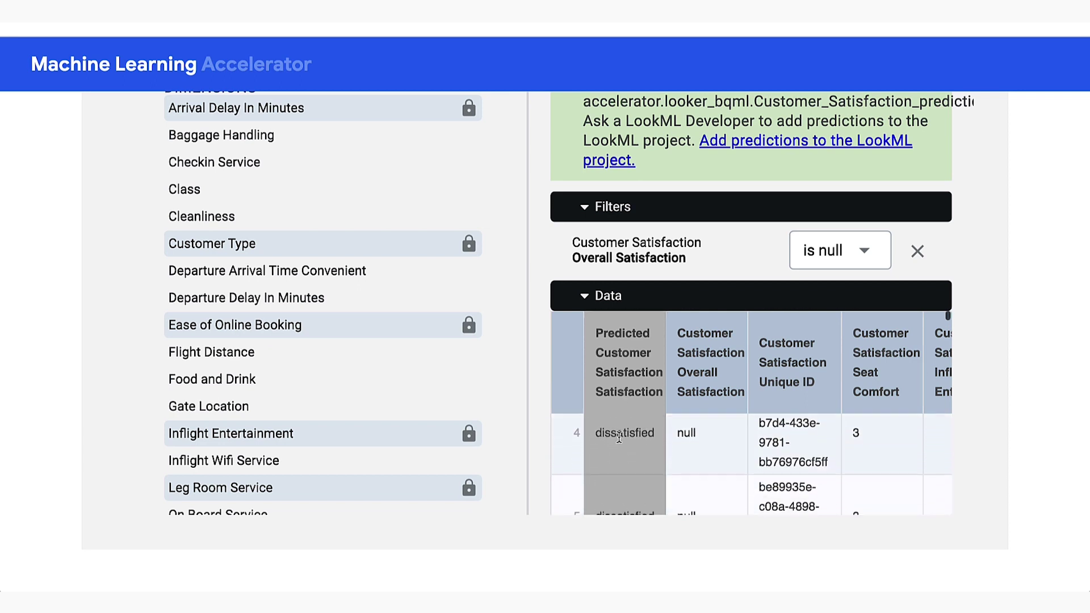
{"action": "scroll", "coordinate": [620, 437], "scroll_direction": "down", "scroll_amount": 1}
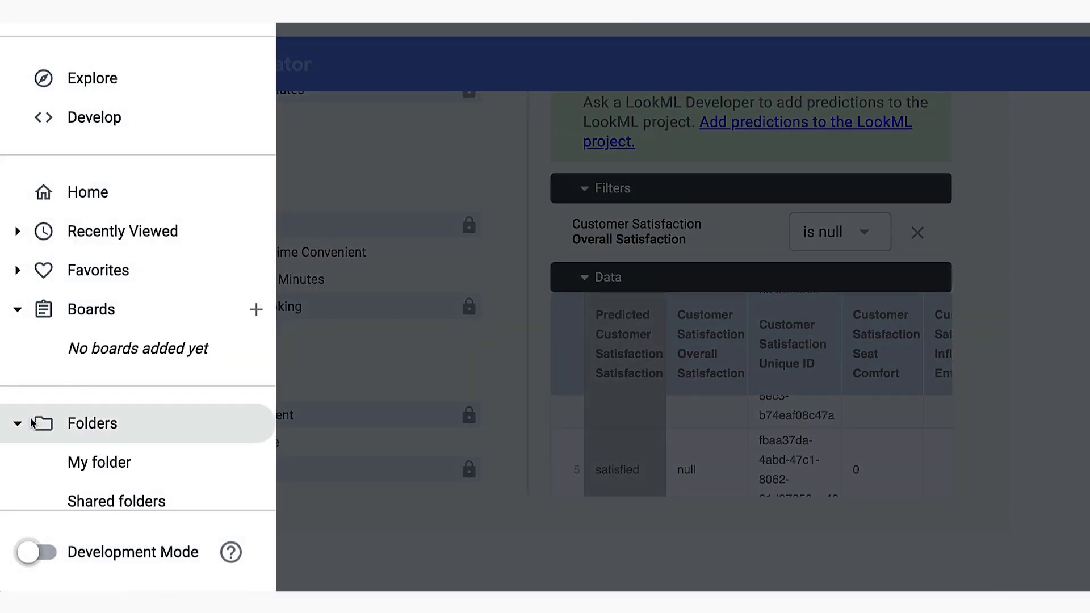
Open the Airline Customer Satisfaction - Predictions dashboard, showing 52,648 satisfied and 44,927 dissatisfied customers.
{"action": "scroll", "coordinate": [25, 424], "scroll_direction": "down", "scroll_amount": 3}
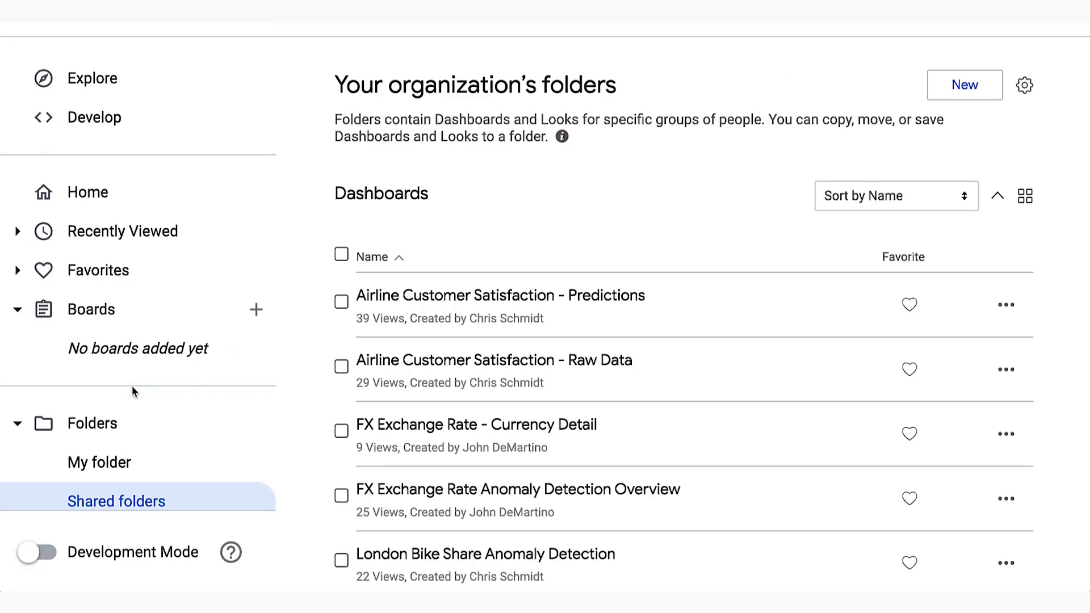
{"action": "left_click", "coordinate": [436, 294]}
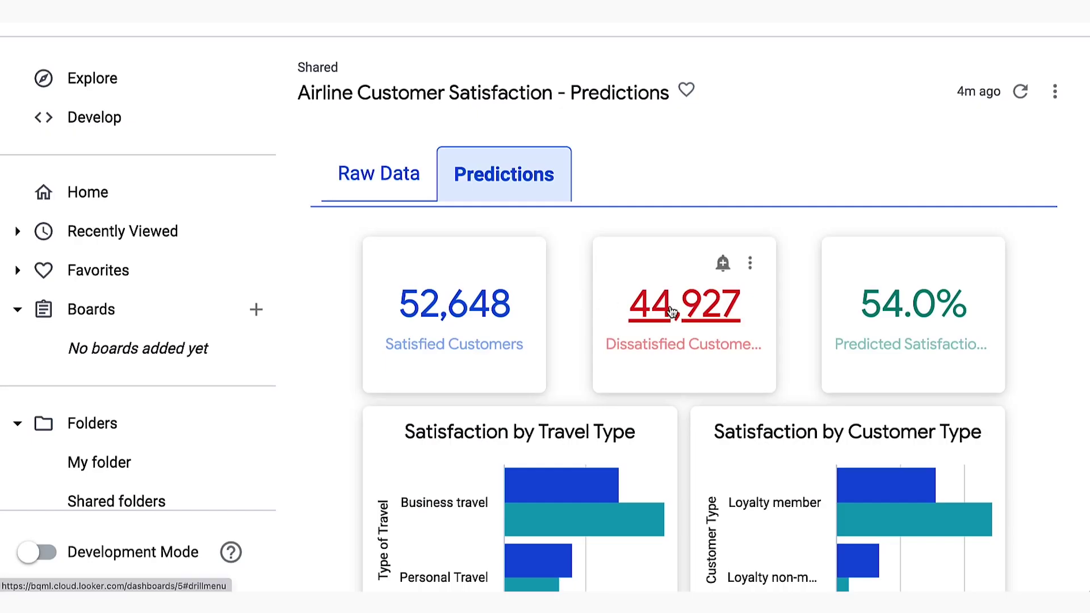
{"action": "left_click", "coordinate": [672, 312]}
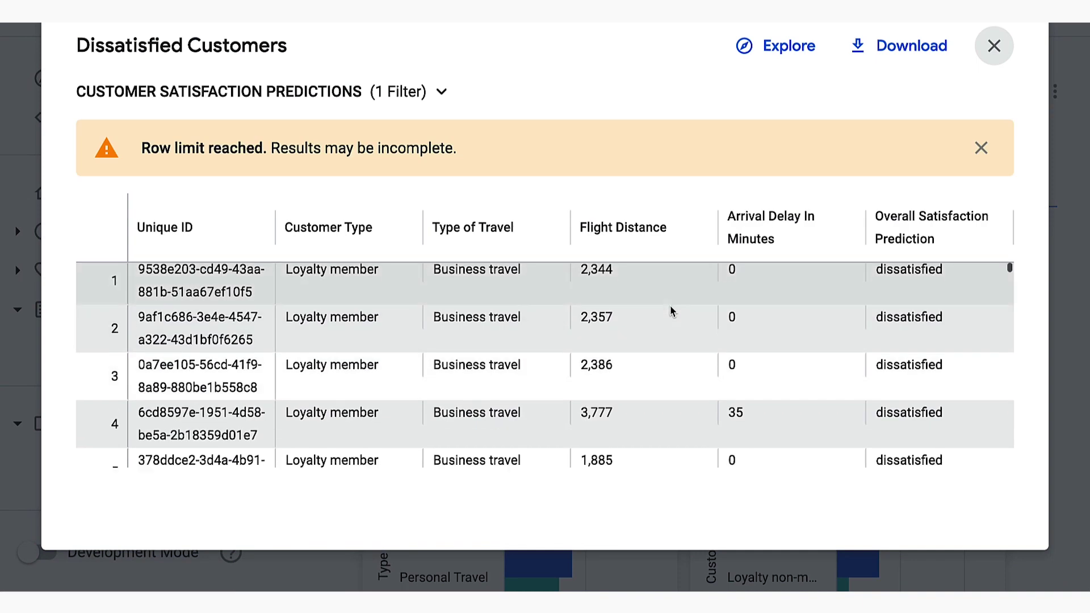
{"action": "scroll", "coordinate": [672, 312], "scroll_direction": "down", "scroll_amount": 8}
{"action": "scroll", "coordinate": [671, 311], "scroll_direction": "down", "scroll_amount": 9}
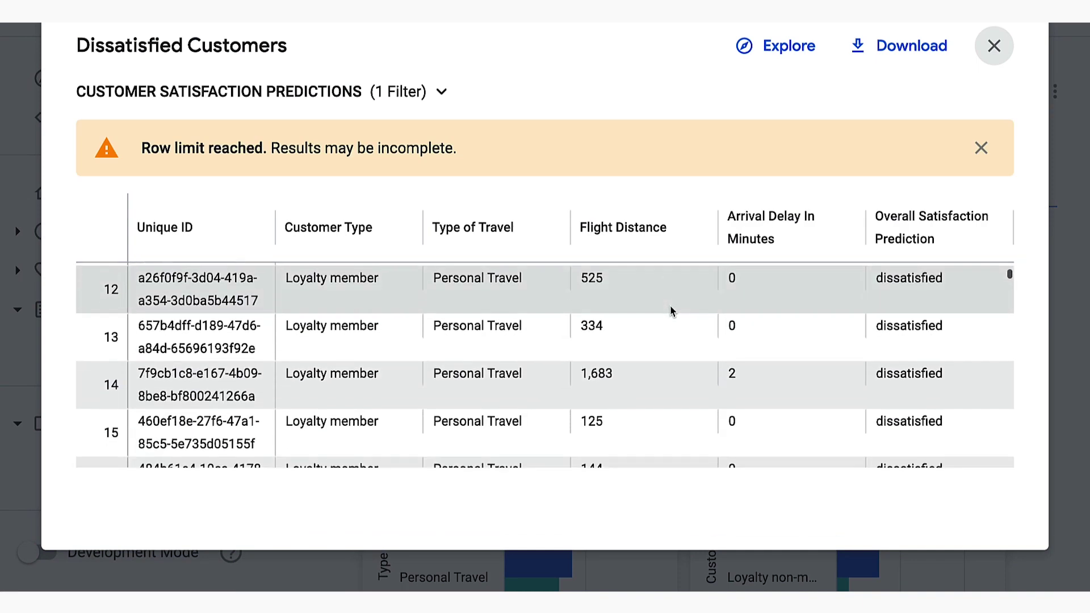
{"action": "scroll", "coordinate": [672, 312], "scroll_direction": "down", "scroll_amount": 1}
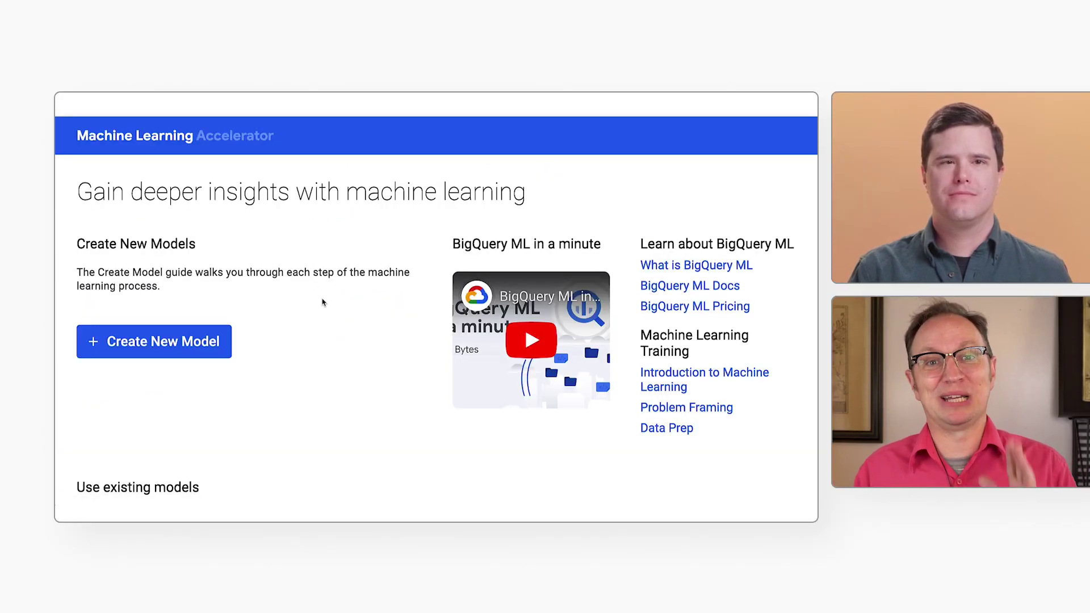
Scroll down to Use existing models to see the Customer Satisfaction classification model under My Models.
{"action": "scroll", "coordinate": [323, 303], "scroll_direction": "down", "scroll_amount": 5}
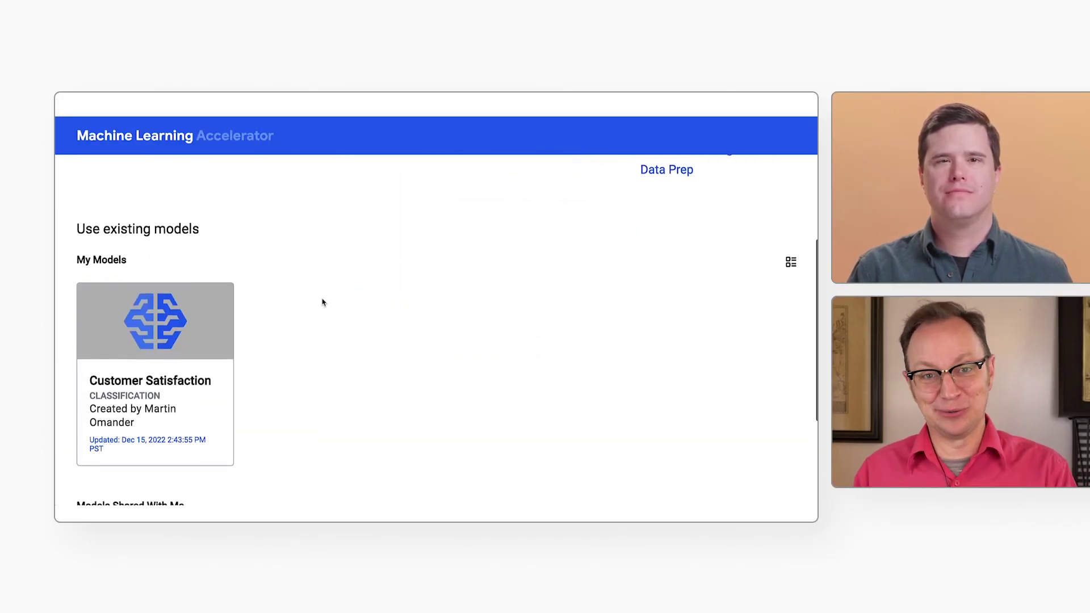